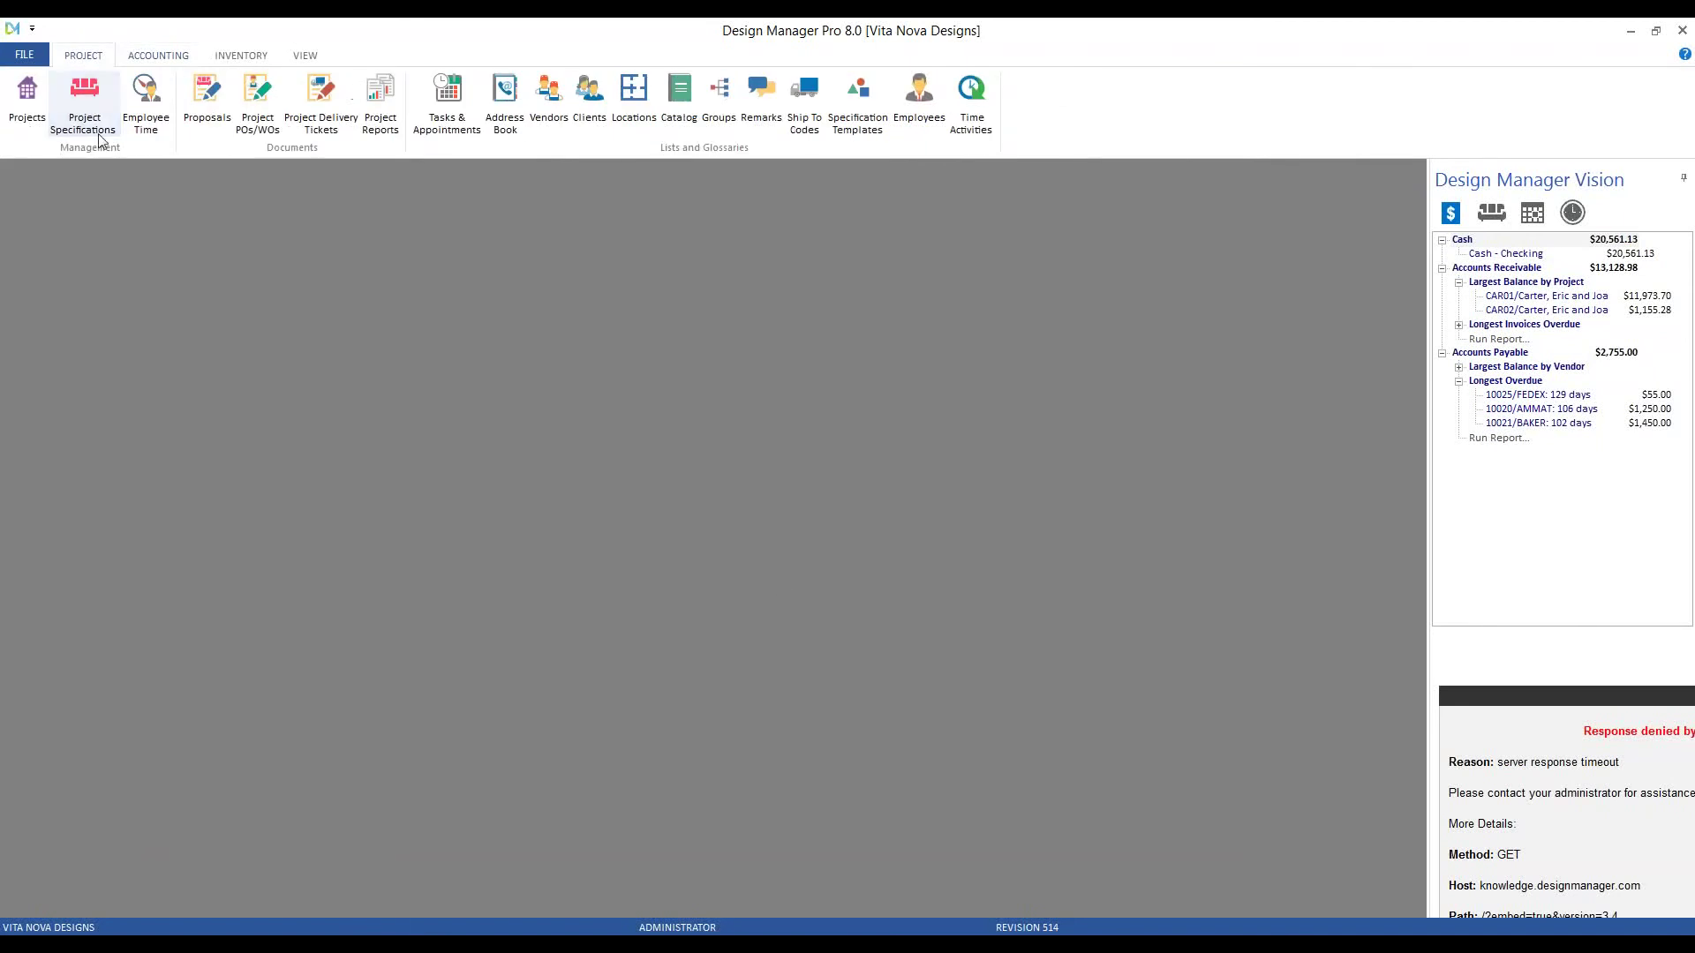
- Open project CAR02's specifications sorted newest first and edit the custom sofa description
left_click(85, 101)
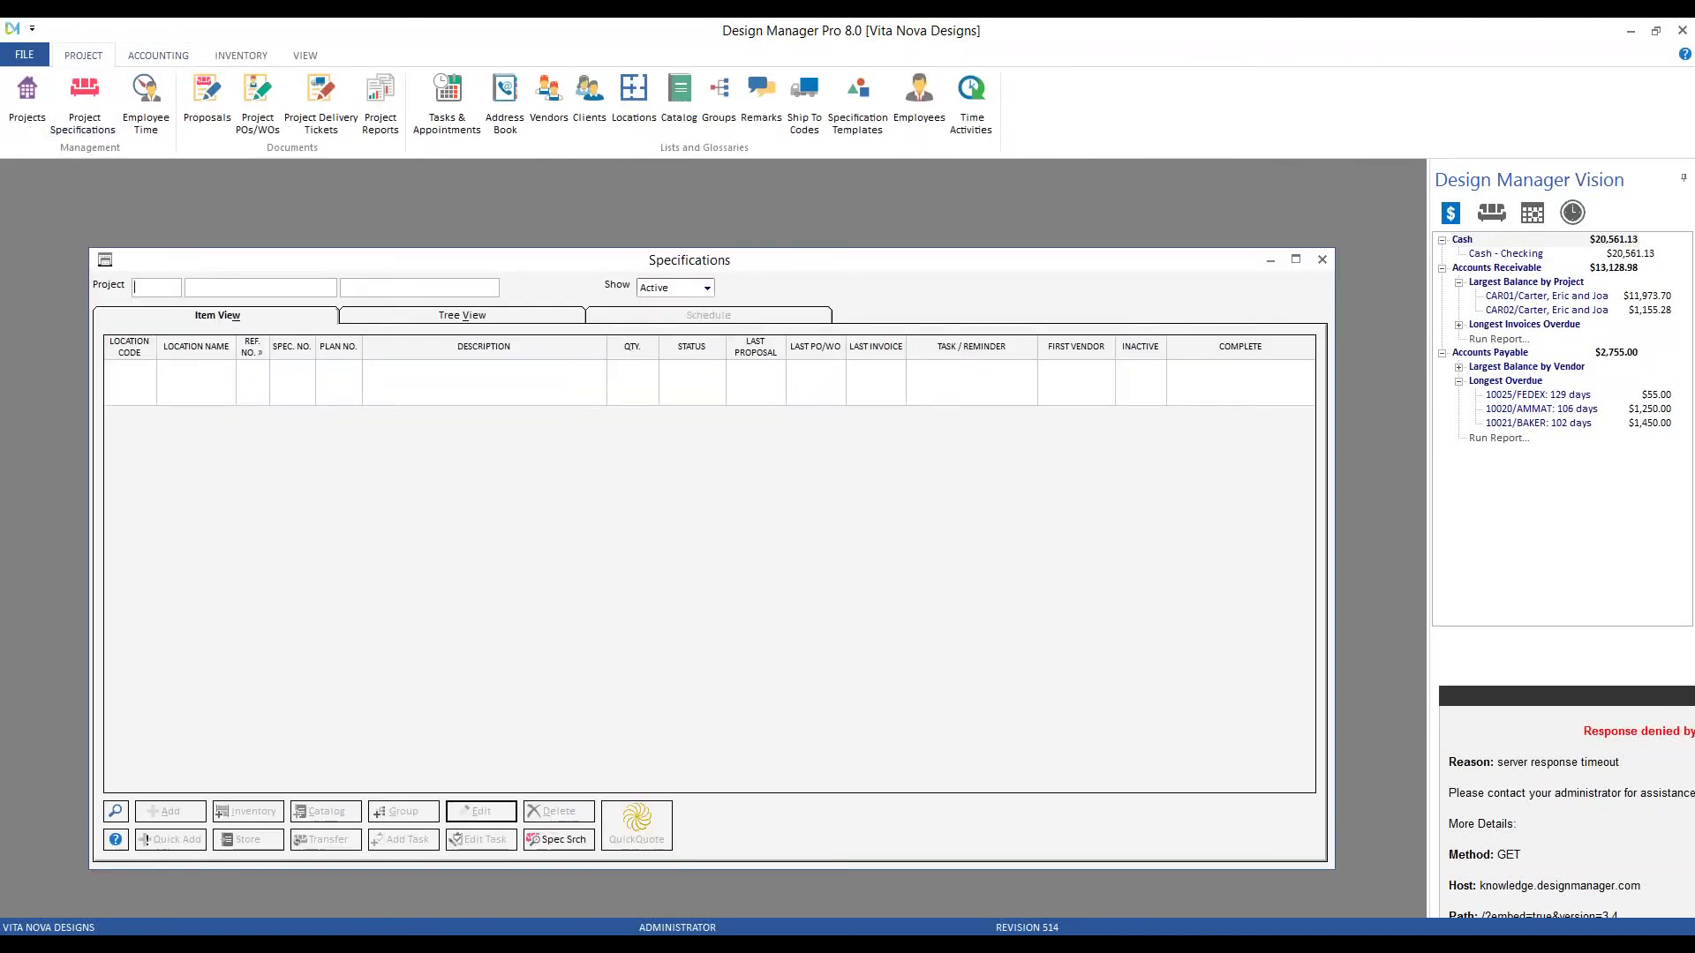
type("CAR0")
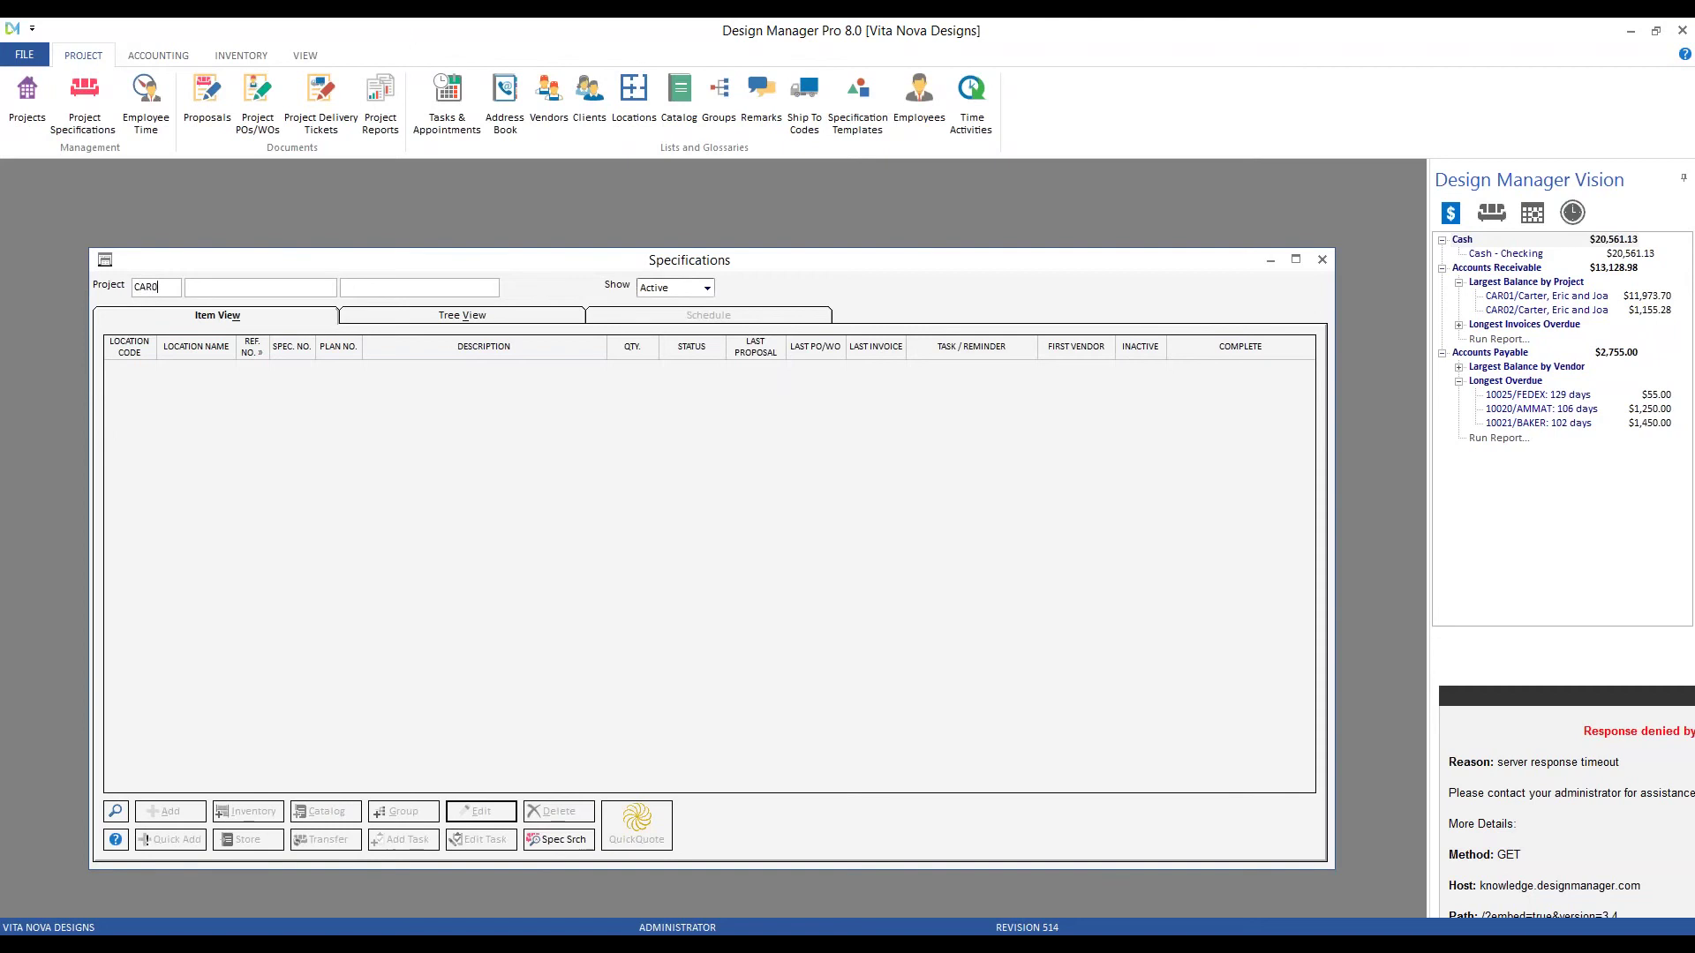
type("2")
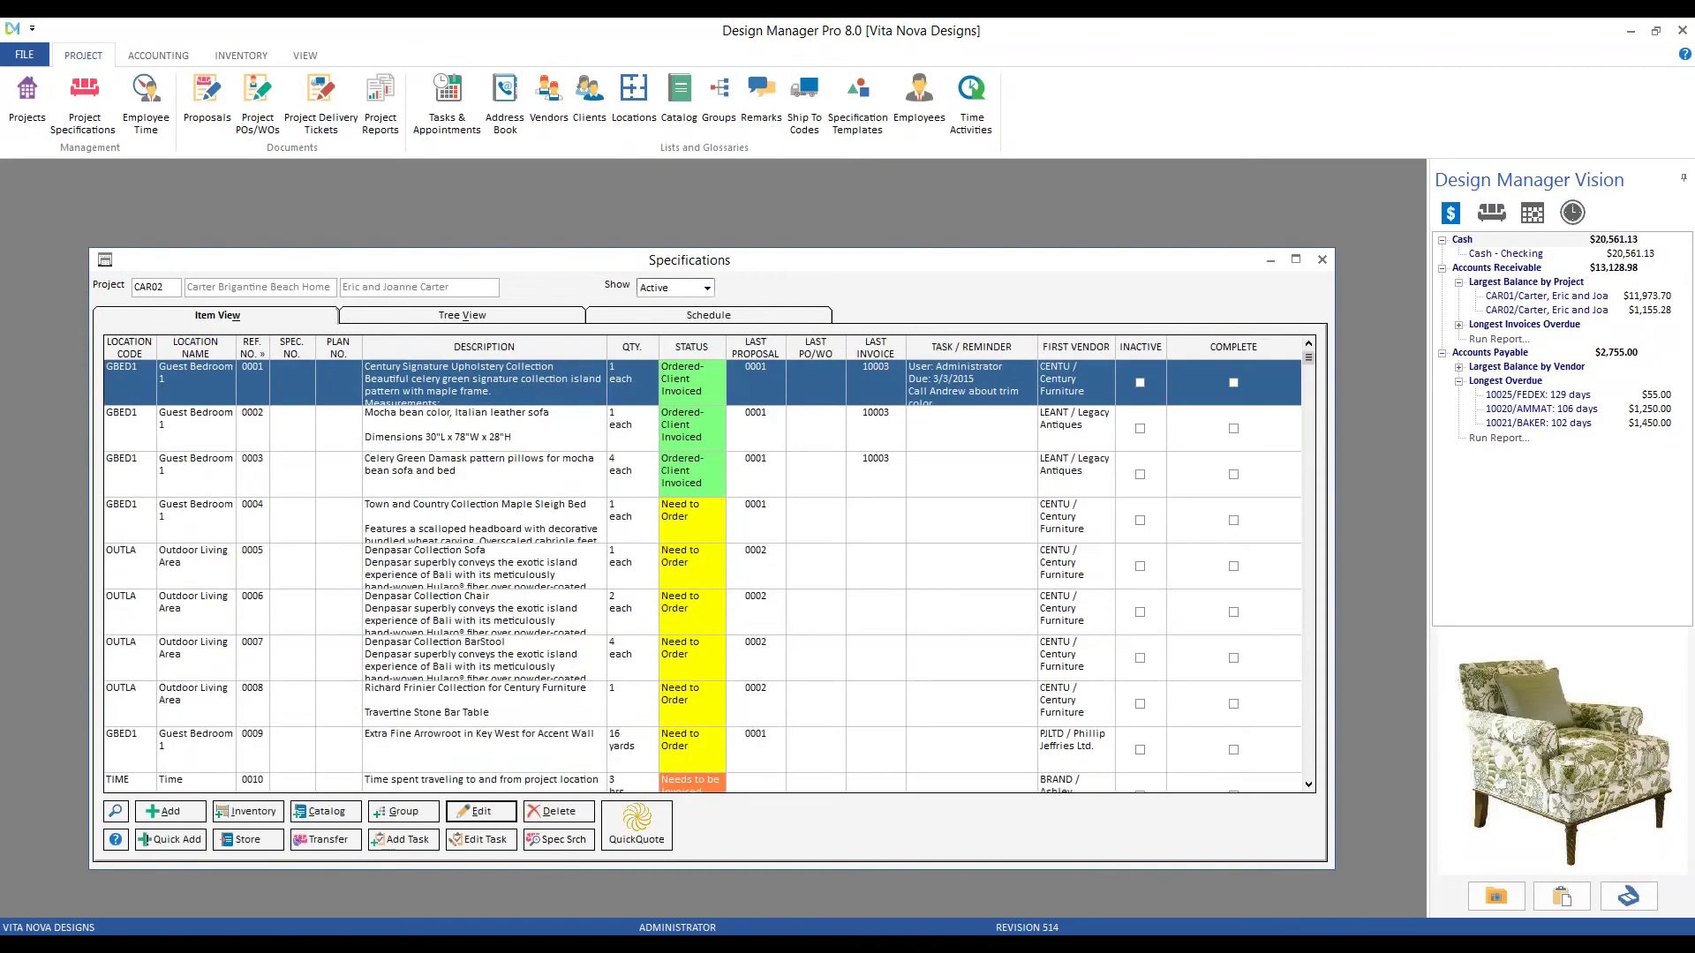
left_click(255, 350)
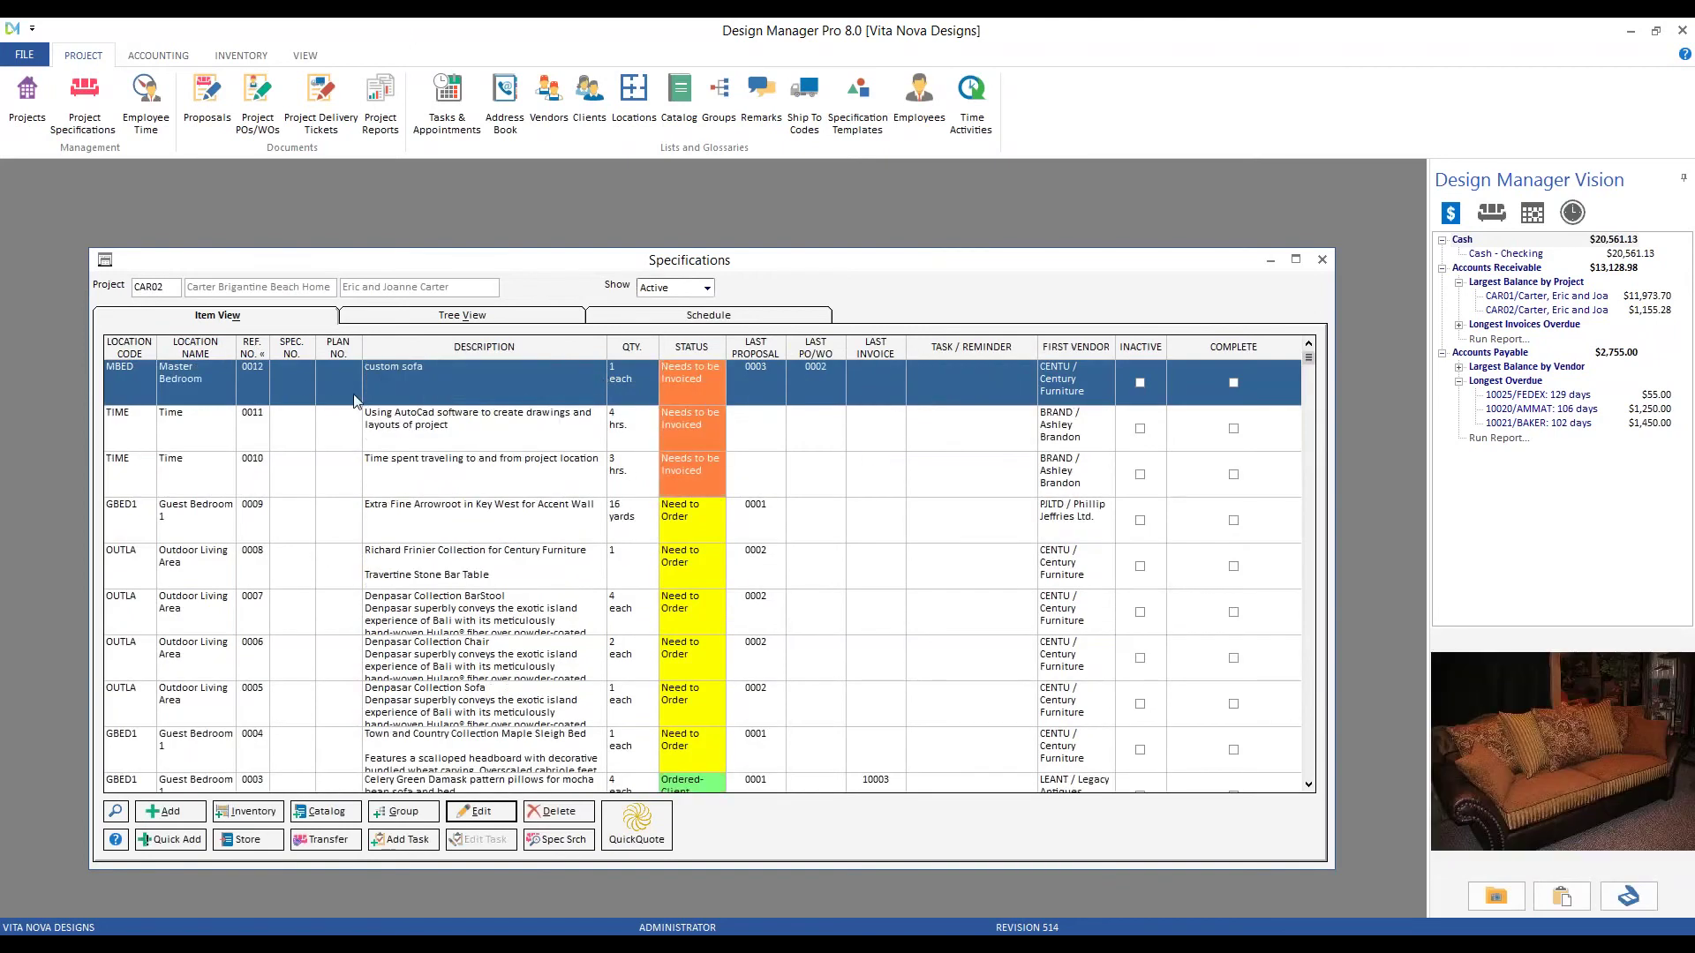
left_click(537, 385)
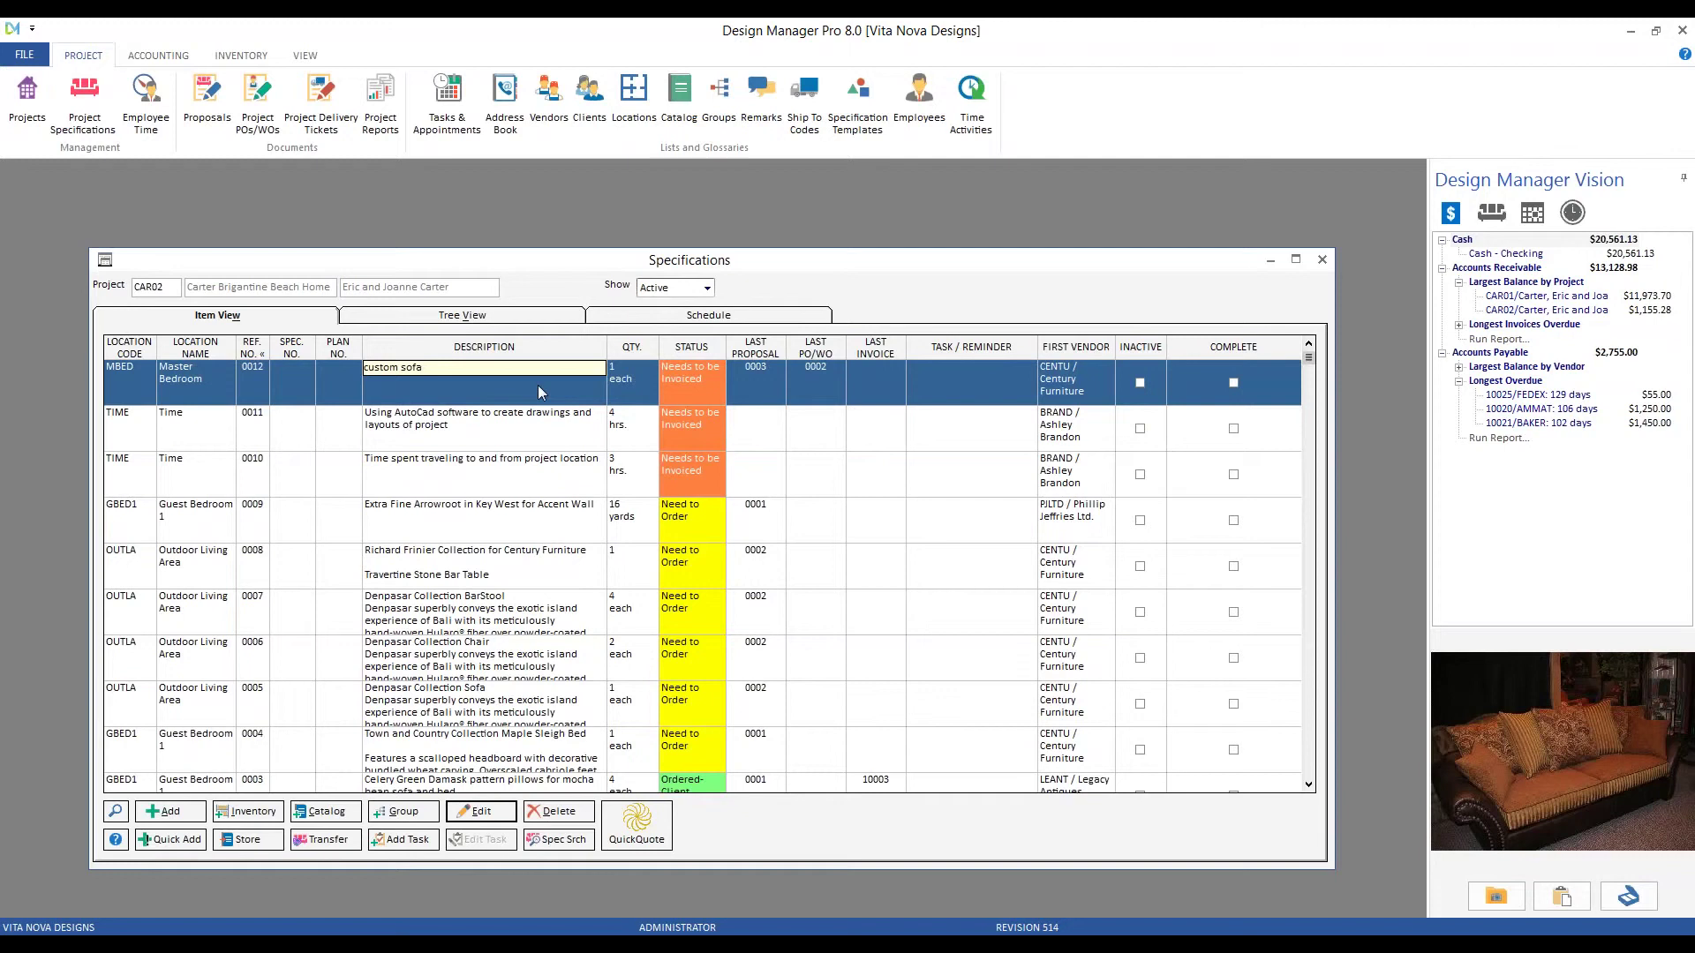
left_click(1237, 324)
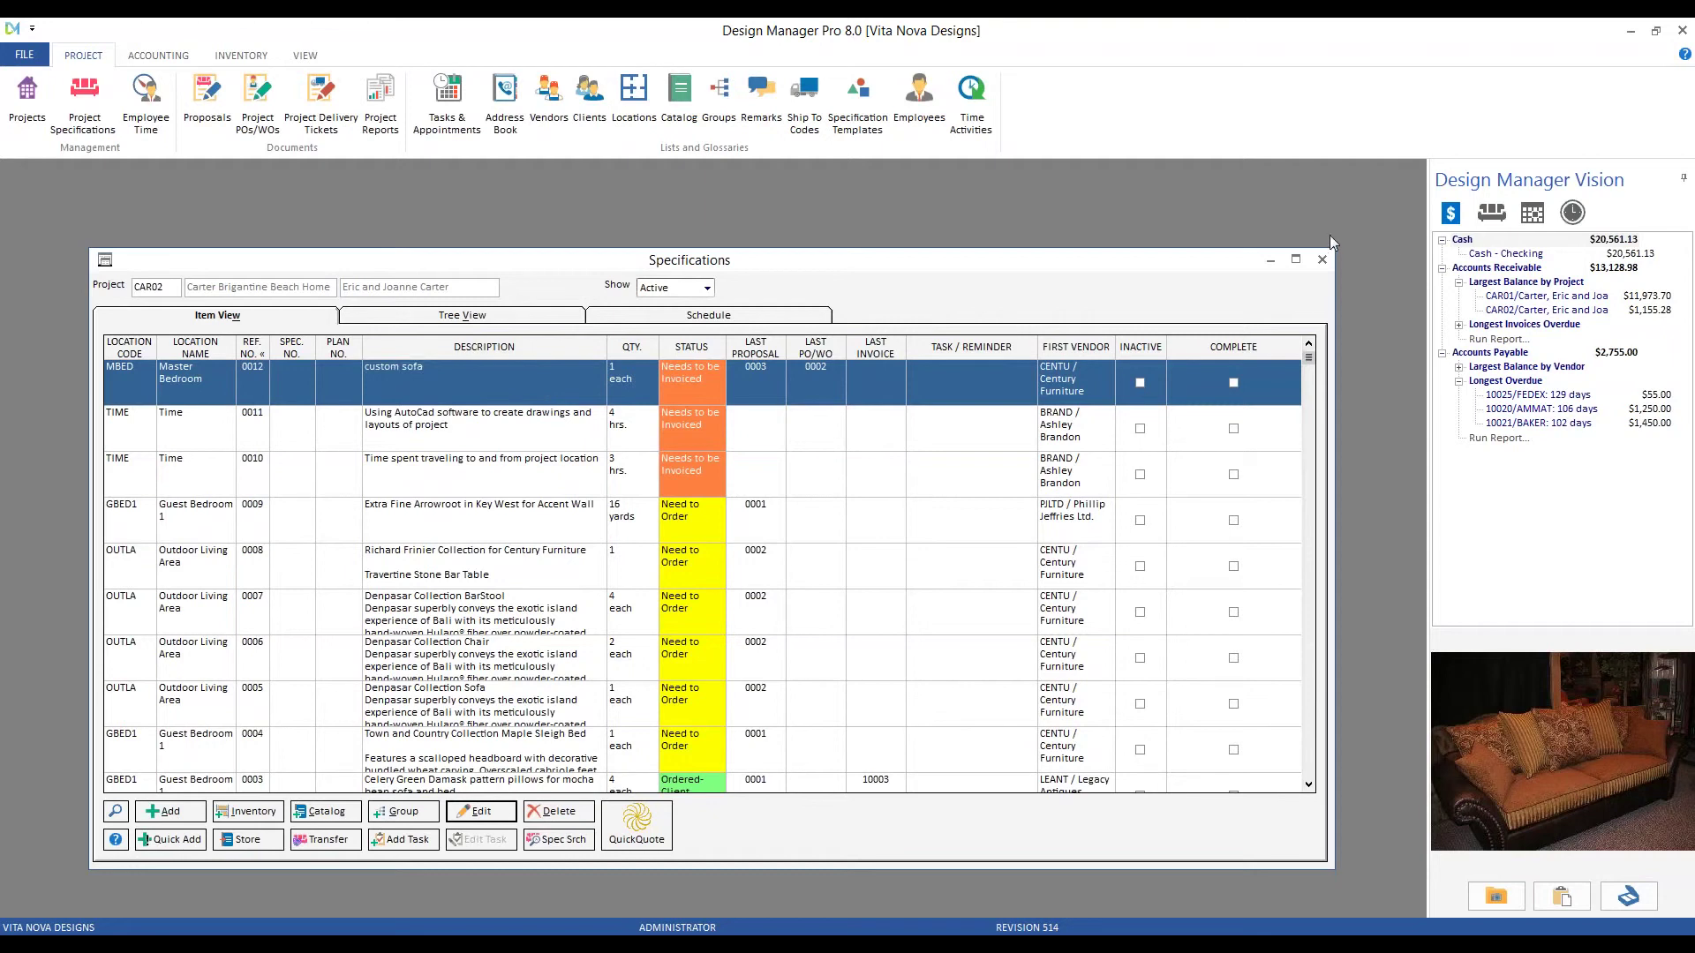
left_click(1323, 258)
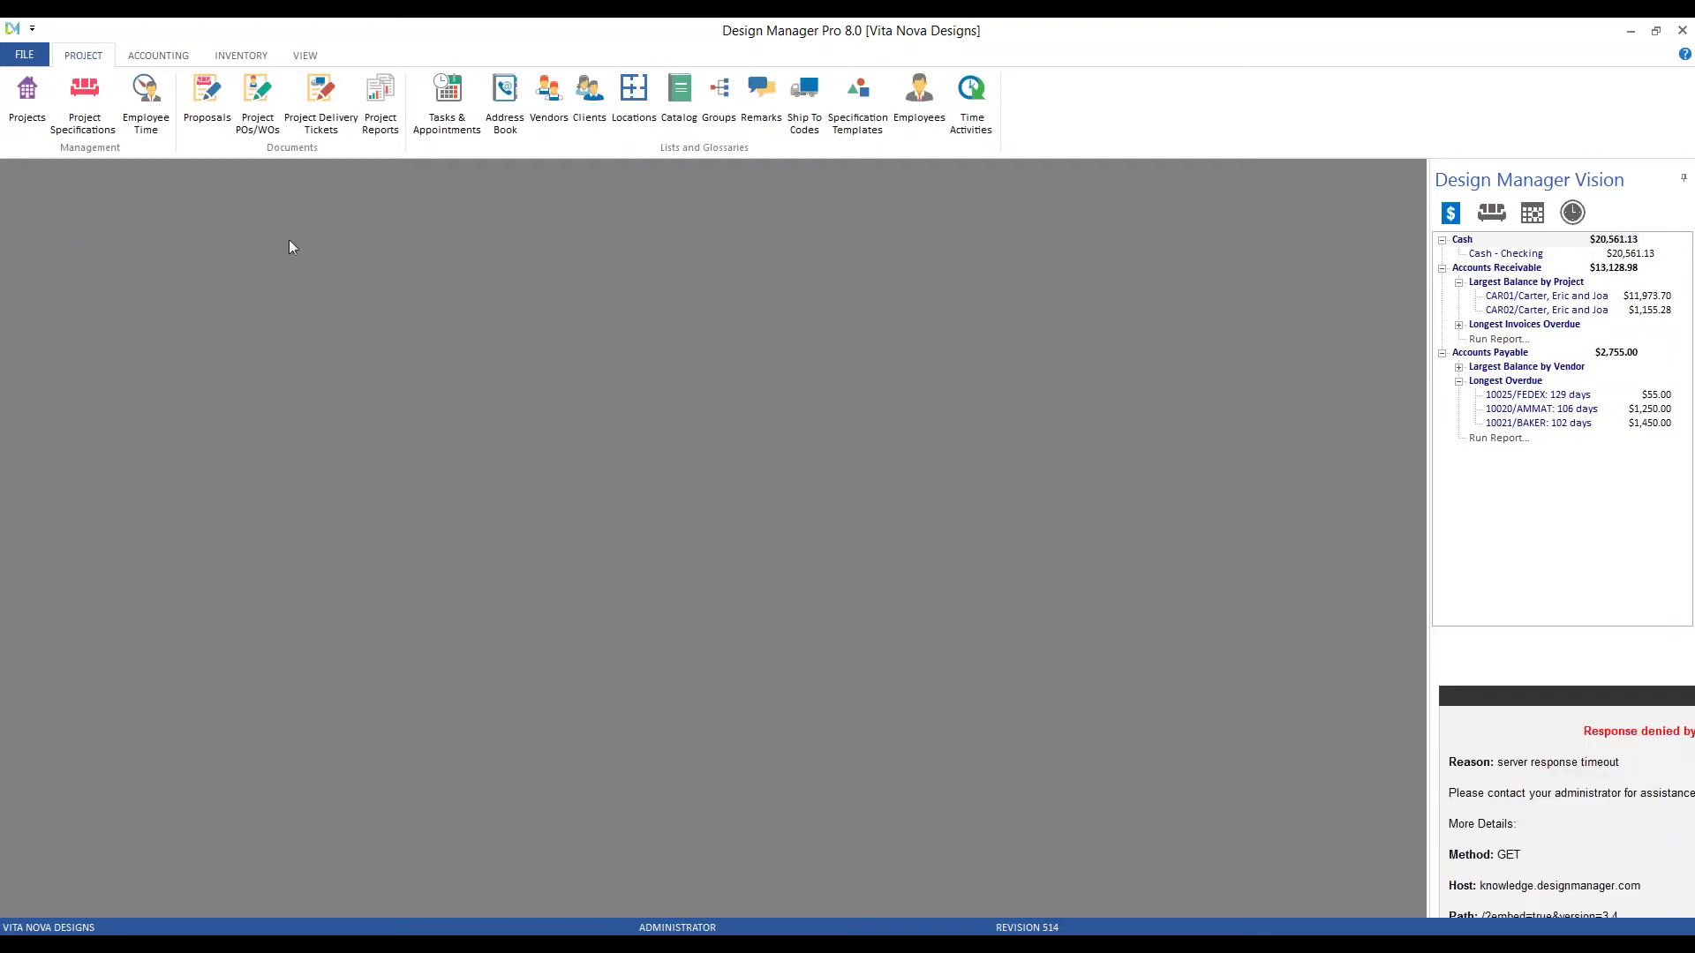
- From Accounting's Client Invoices, start a new invoice for project CAR02
left_click(155, 55)
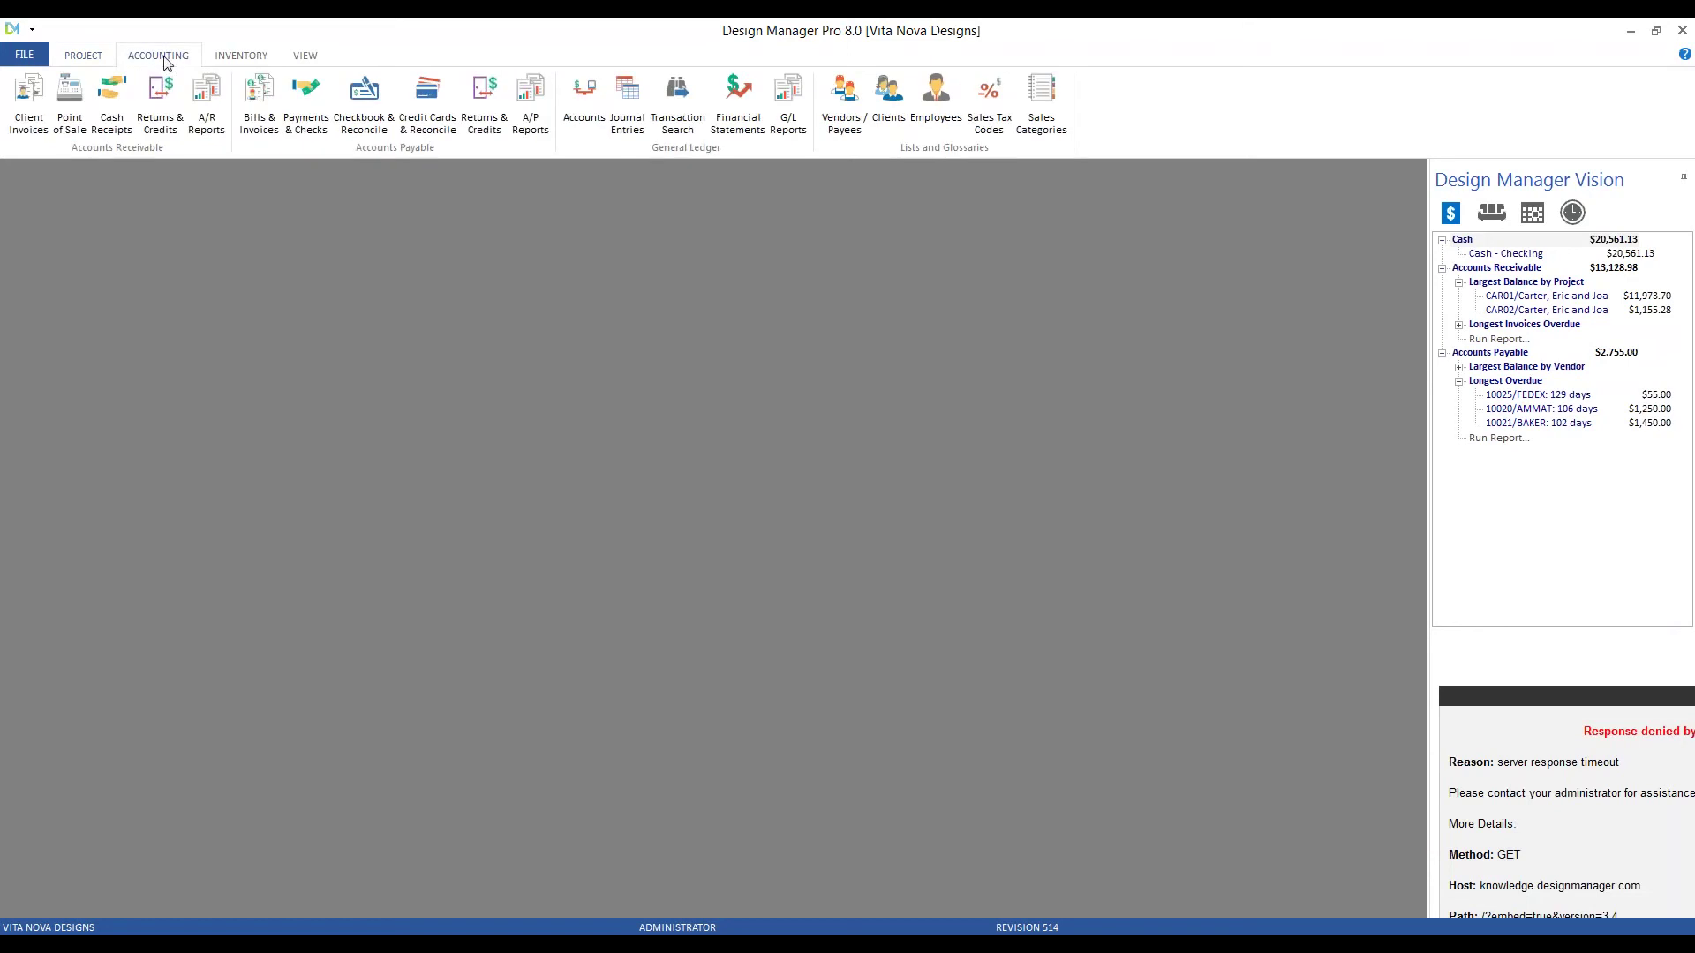
left_click(26, 117)
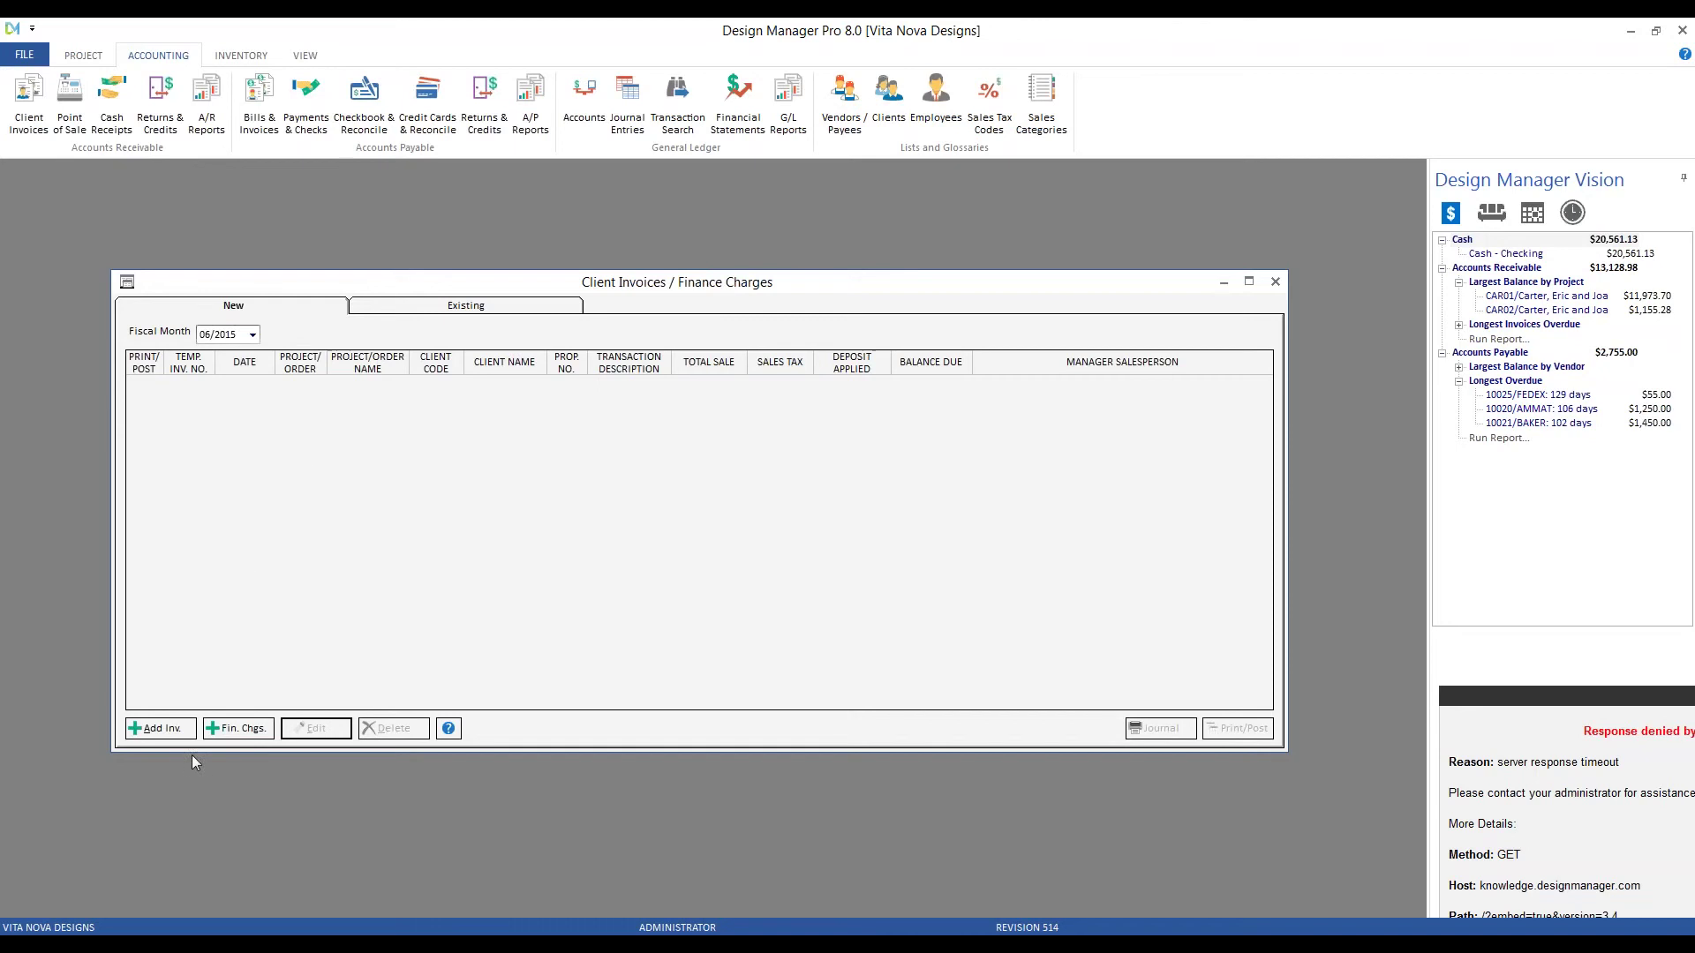
left_click(170, 730)
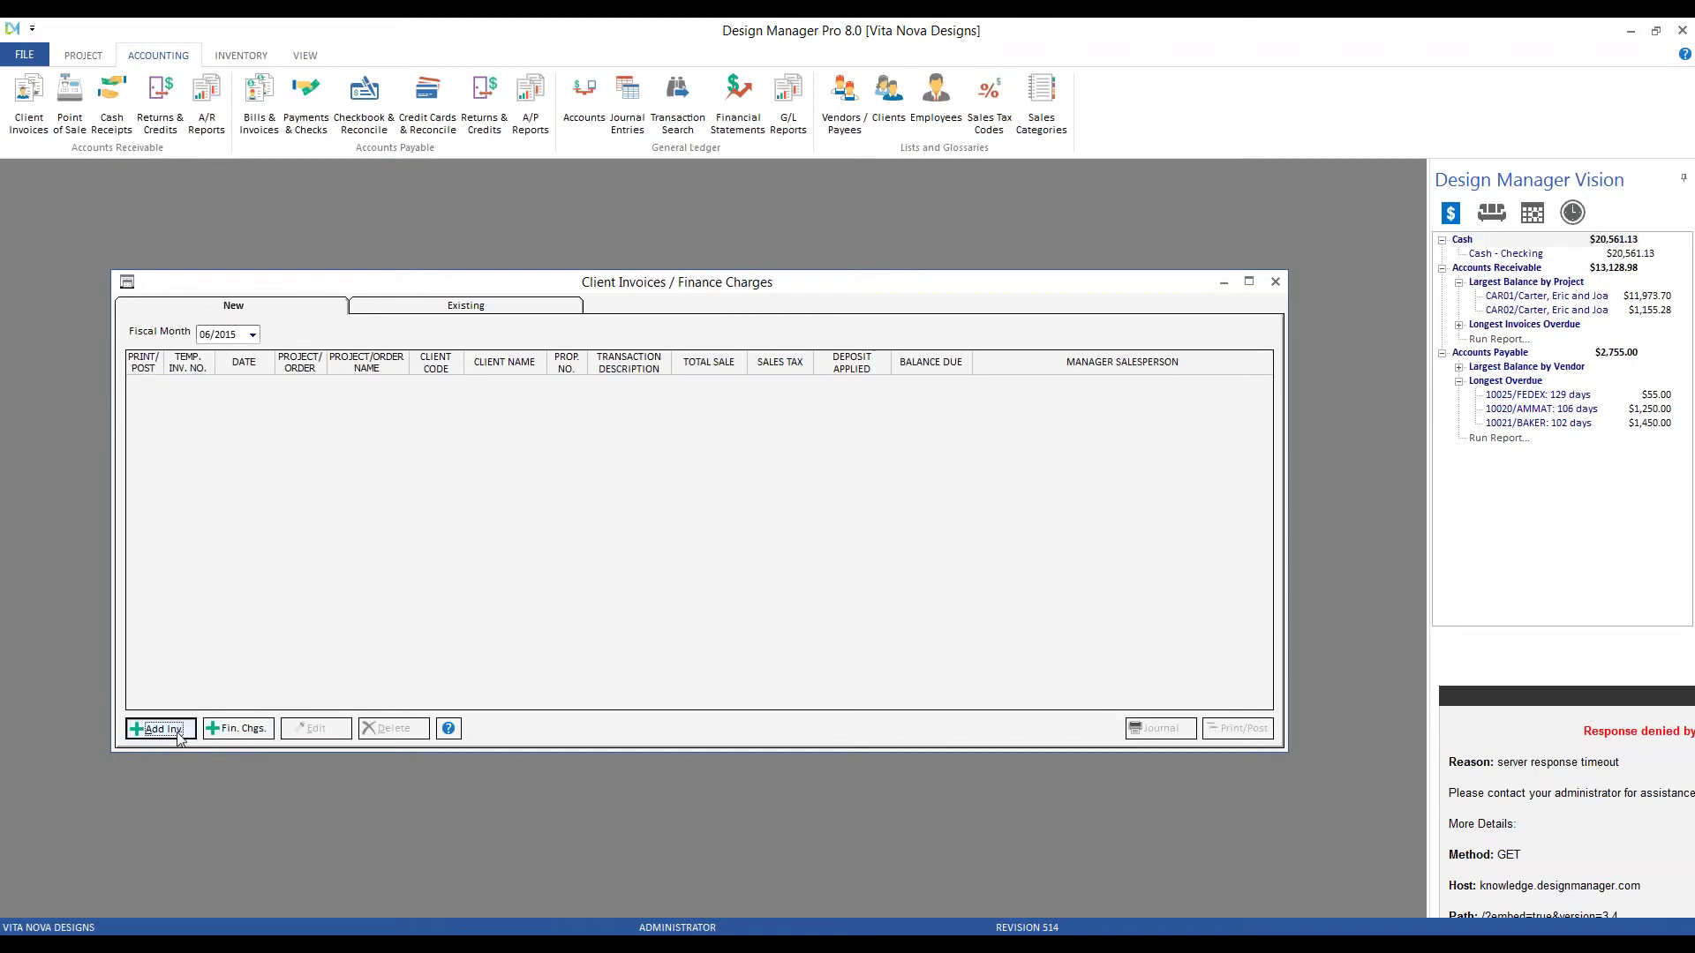
type("CAR02")
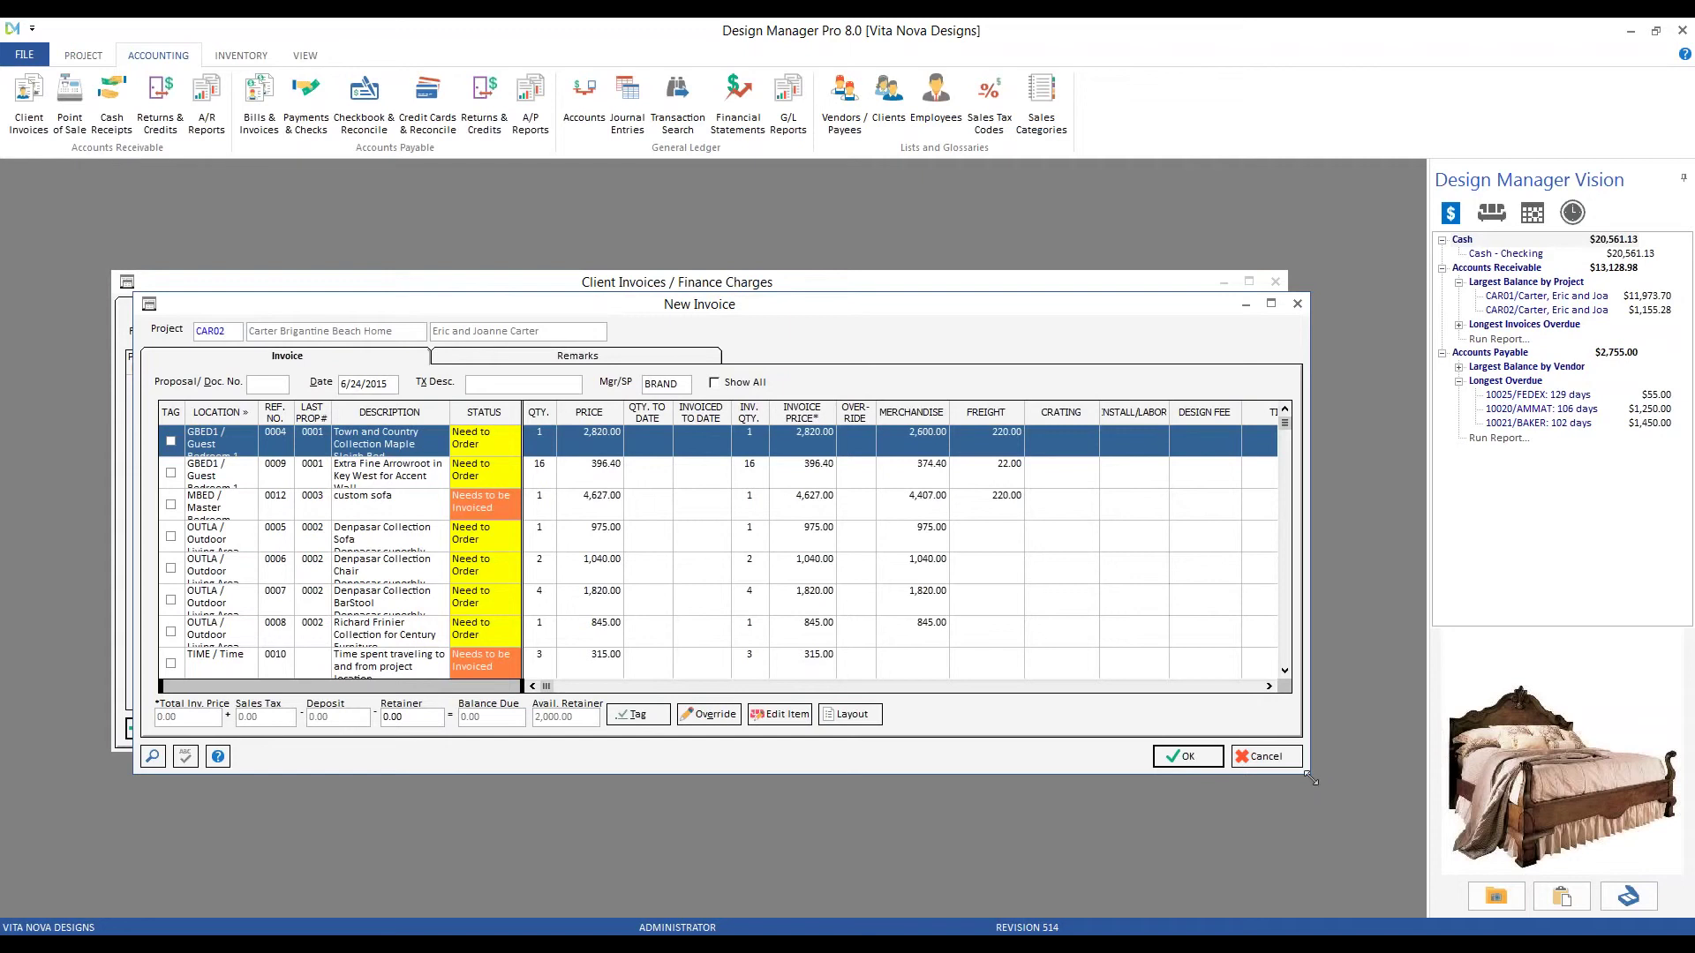
- Enlarge the New Invoice window and preview the custom sofa and outdoor items
left_click_drag(1310, 777, 1361, 841)
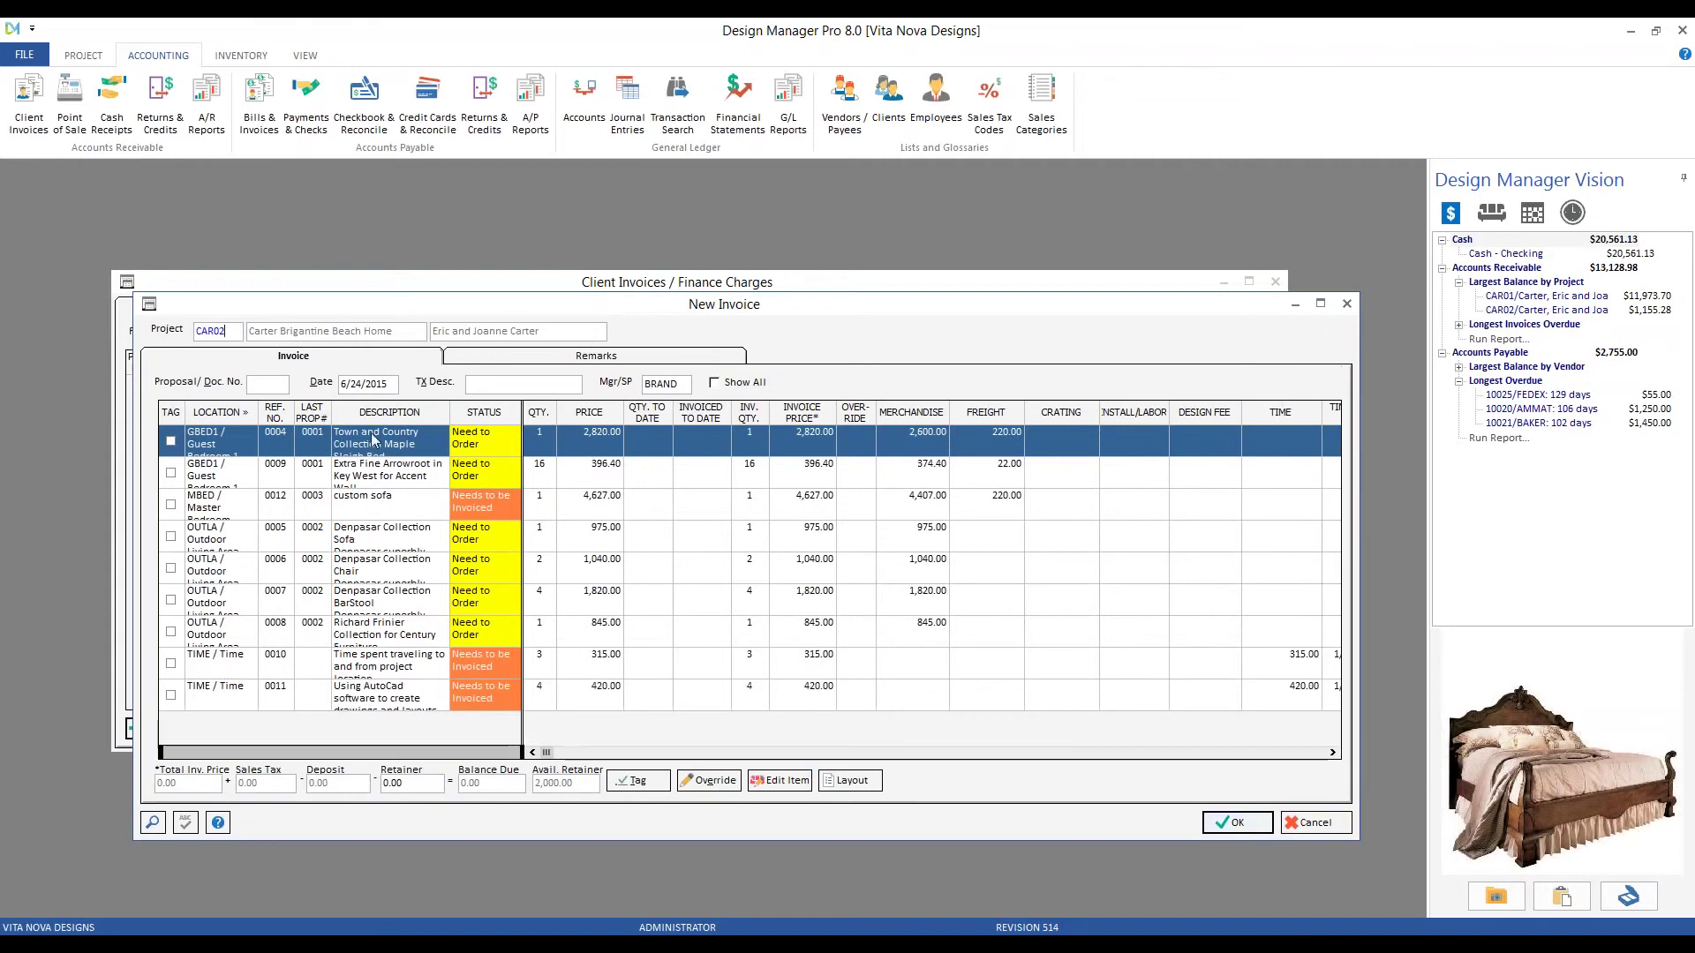
left_click(366, 501)
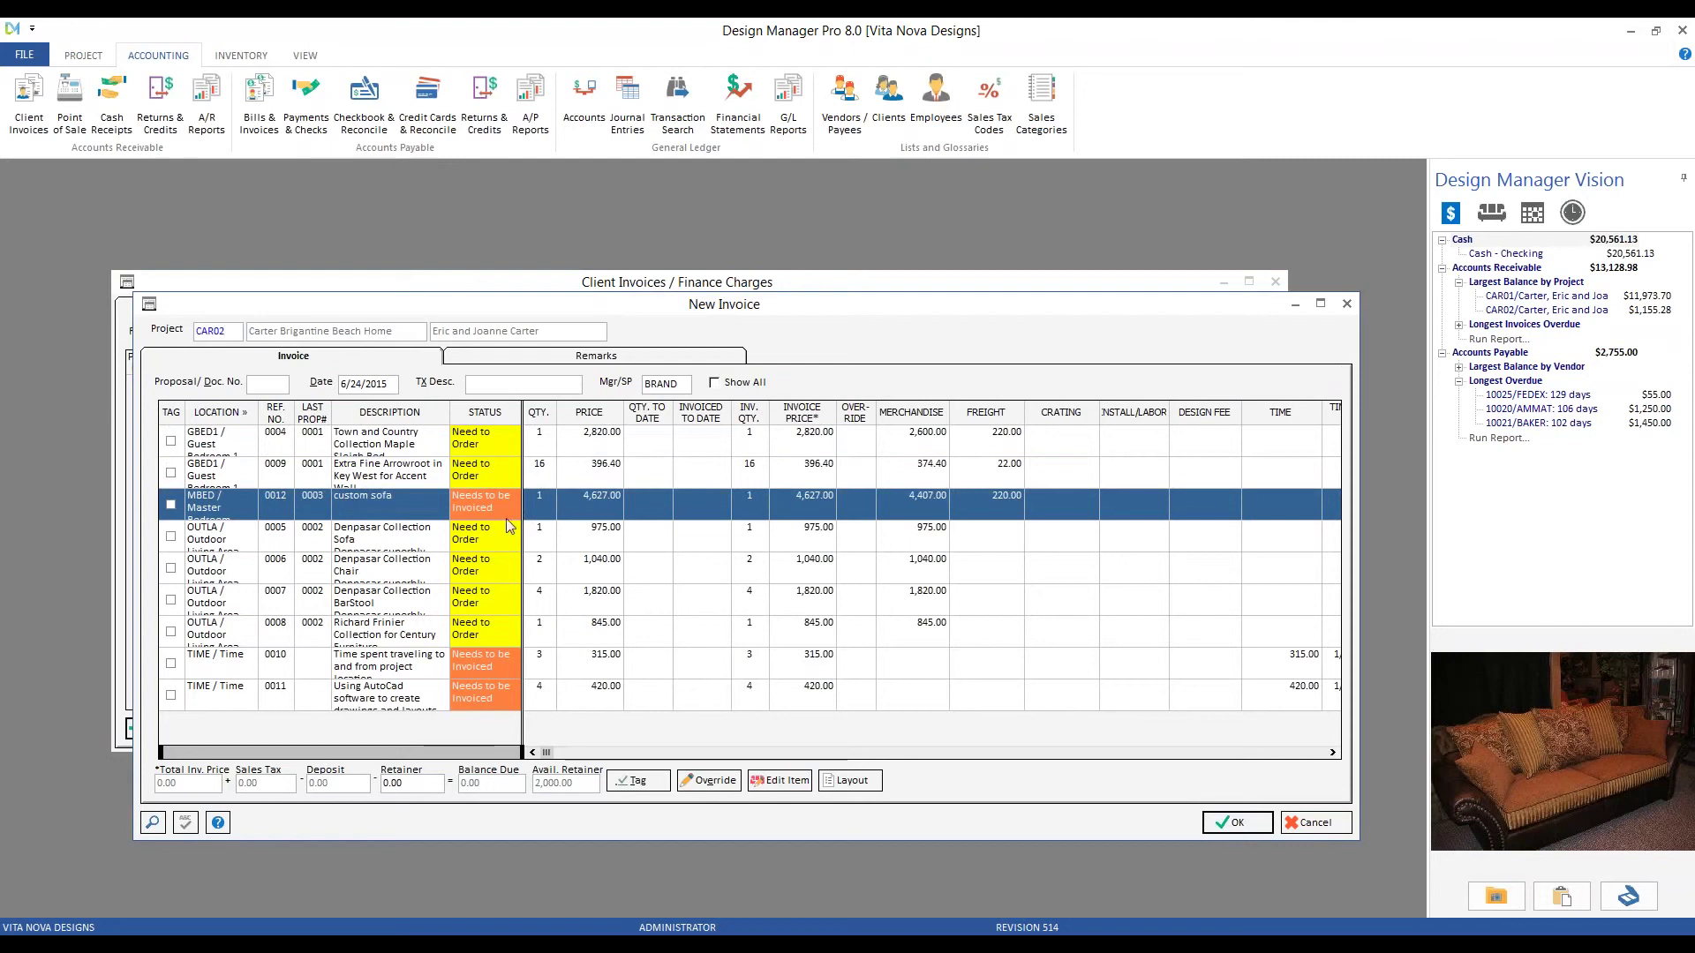
left_click(369, 448)
left_click(371, 503)
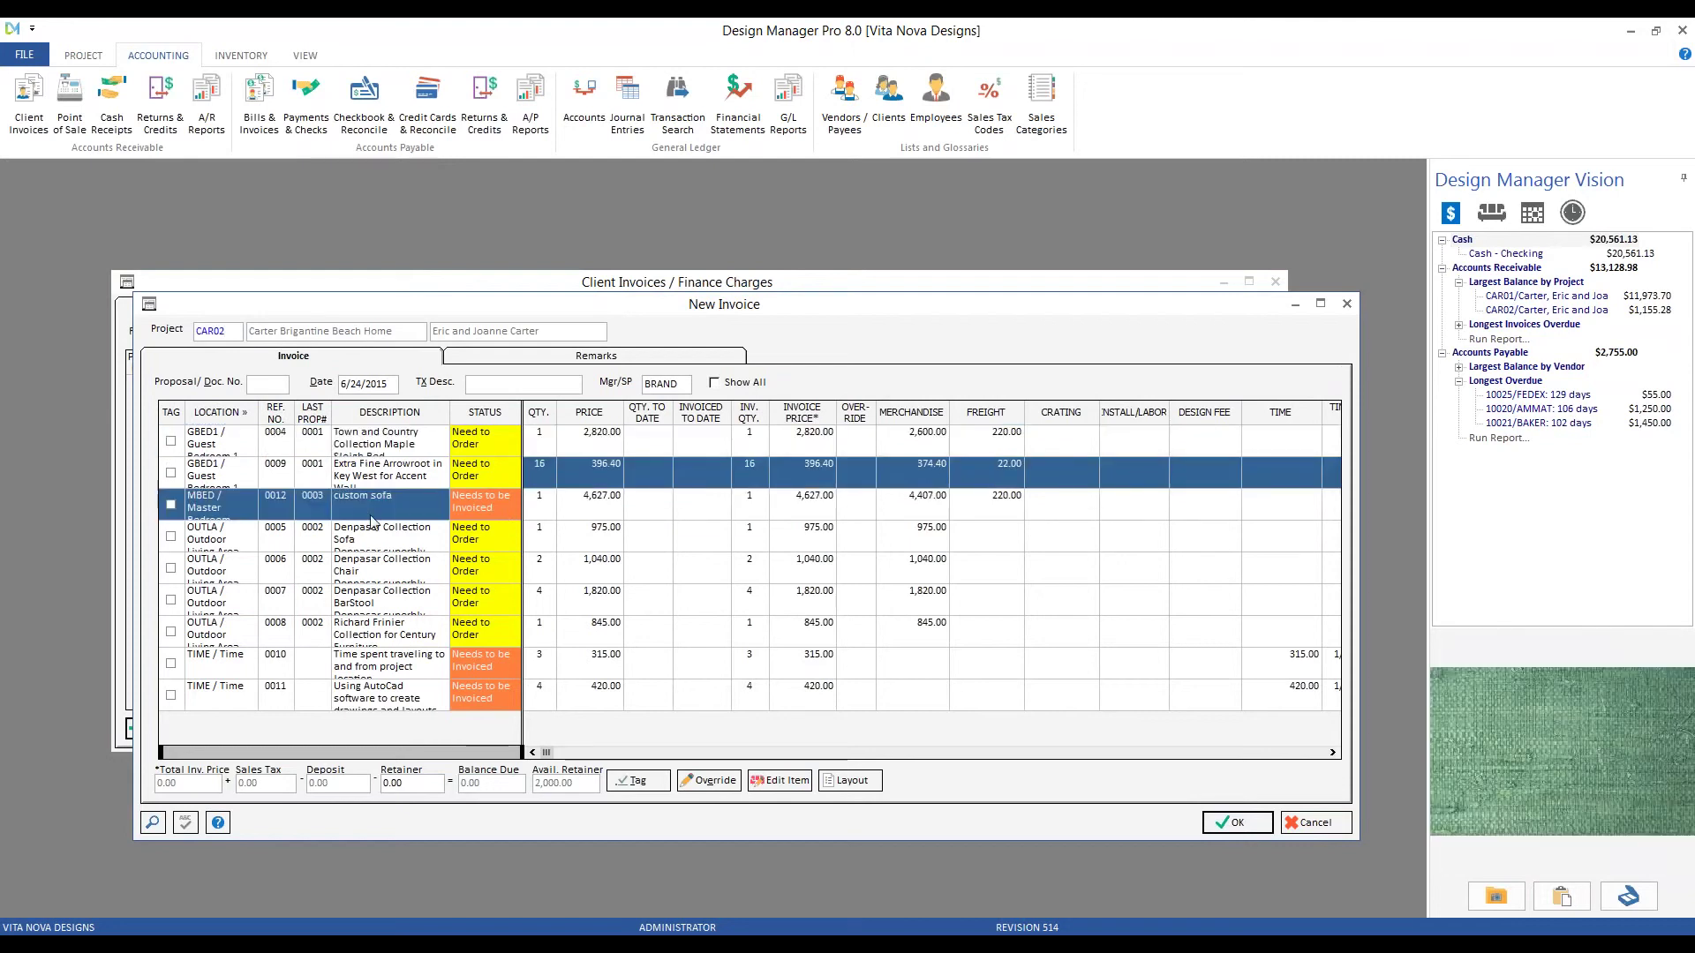
left_click(376, 536)
left_click(378, 576)
left_click(459, 600)
left_click(530, 631)
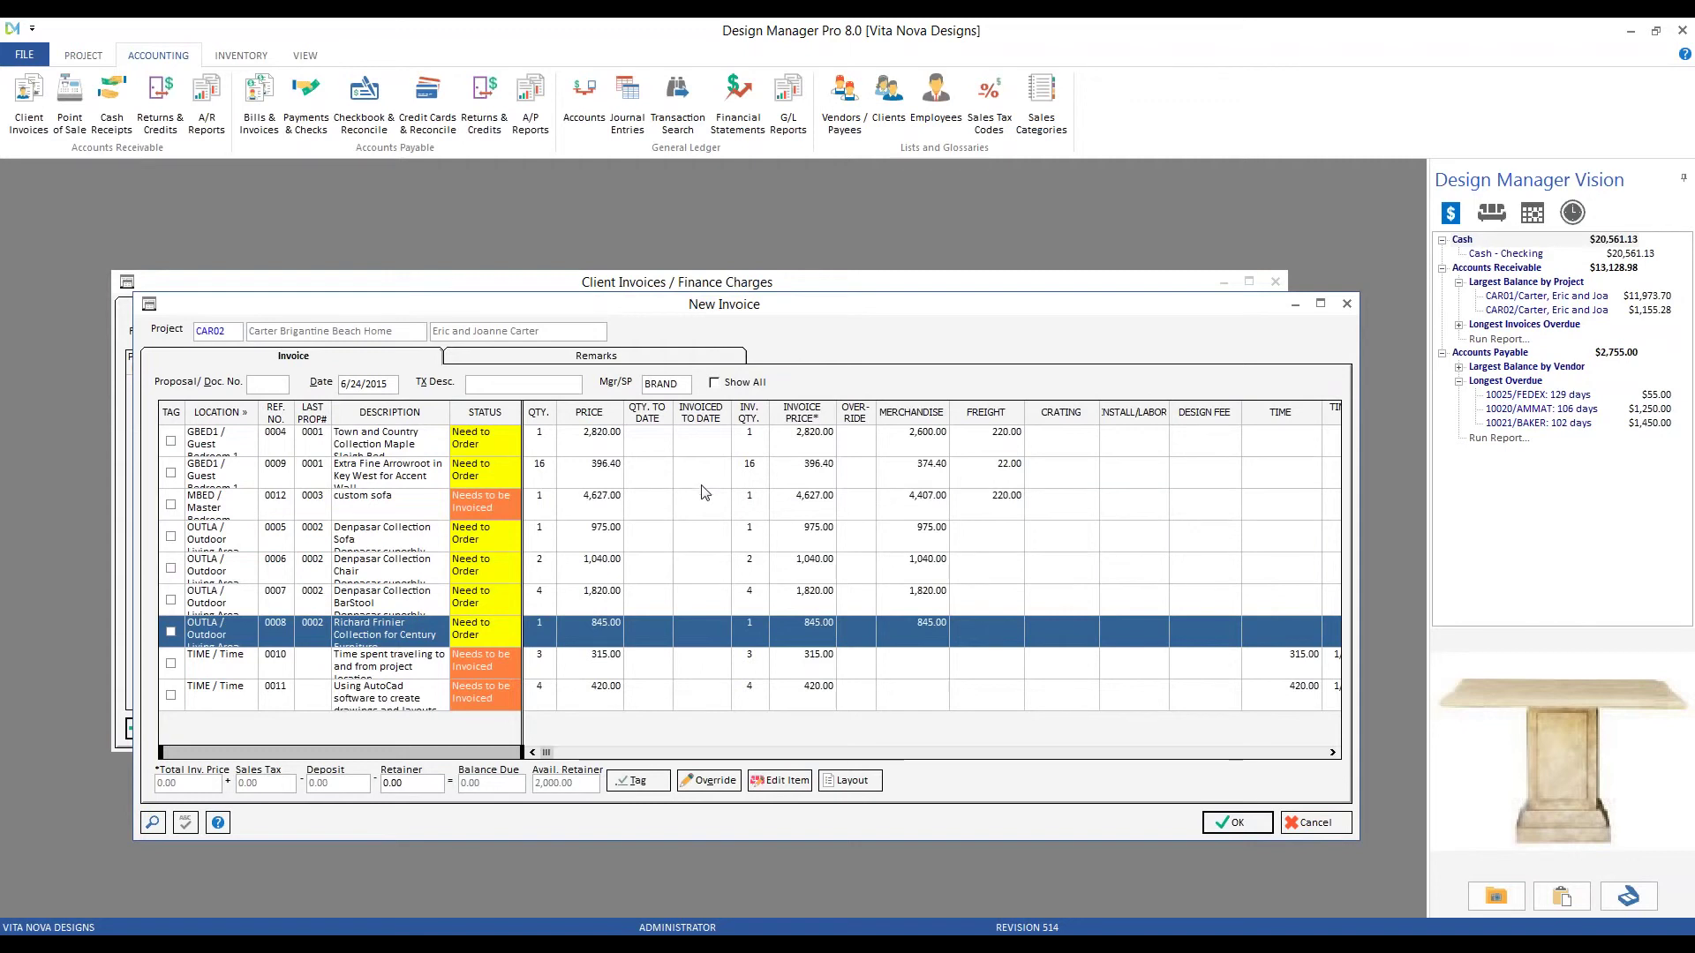
- Show all items to check the invoiced-to-date amounts, then uncheck Show All
left_click(763, 385)
scroll(285, 558, "down", 2)
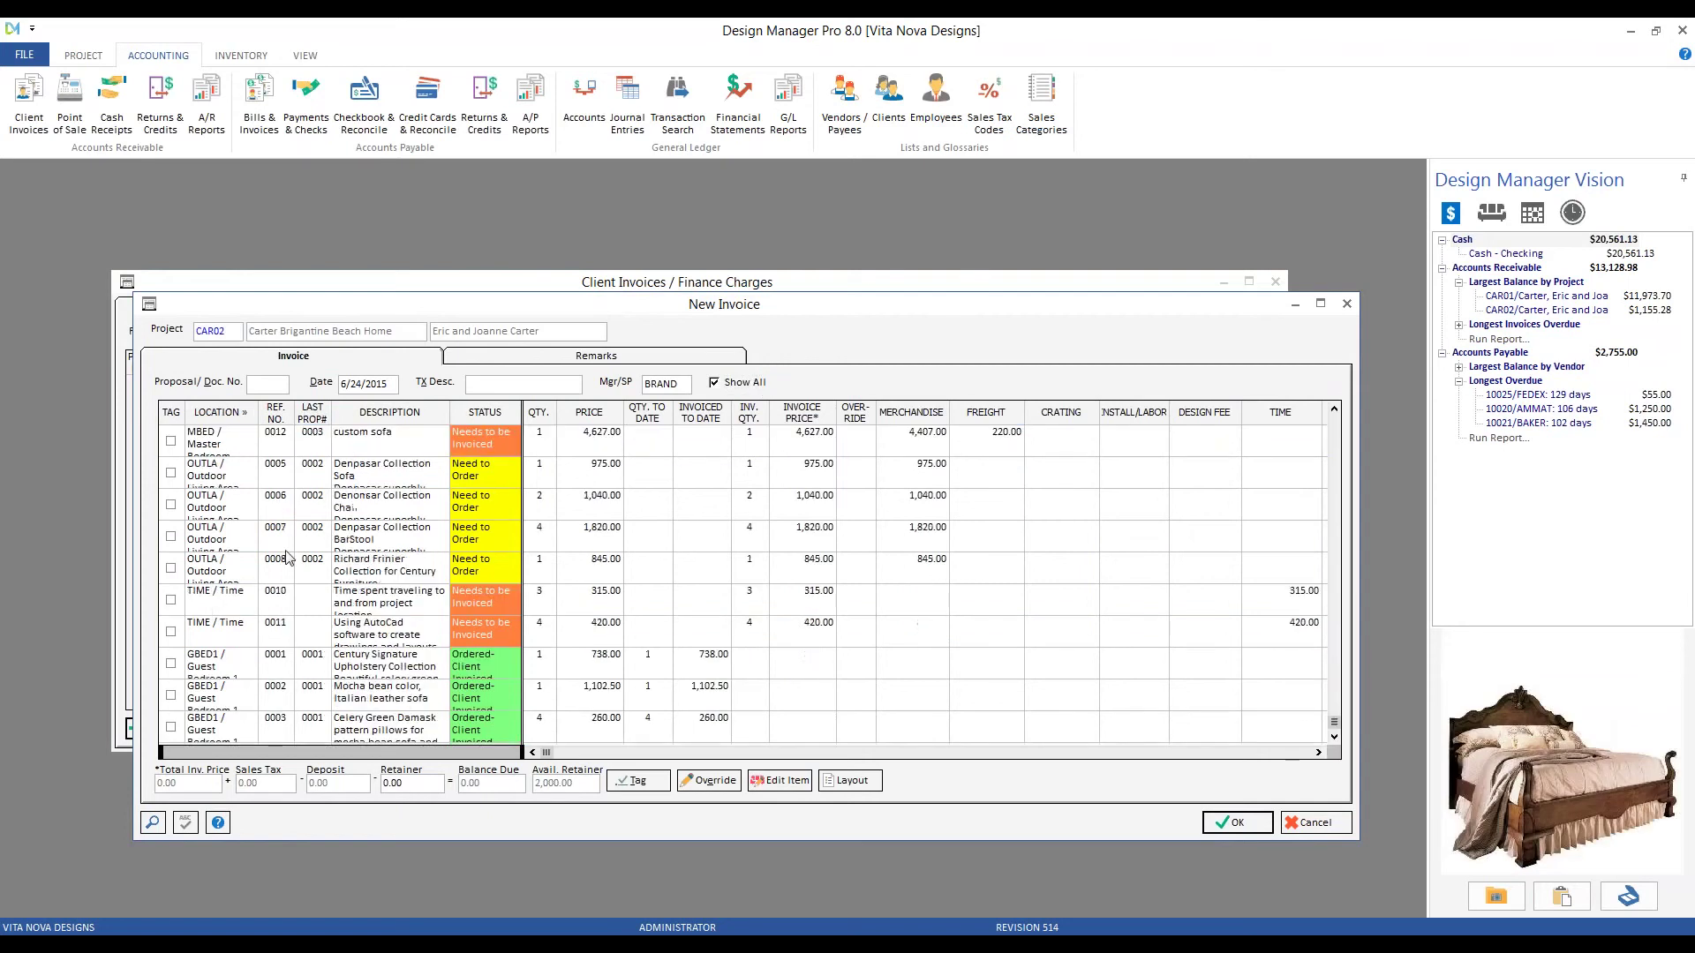
left_click(723, 664)
left_click(717, 694)
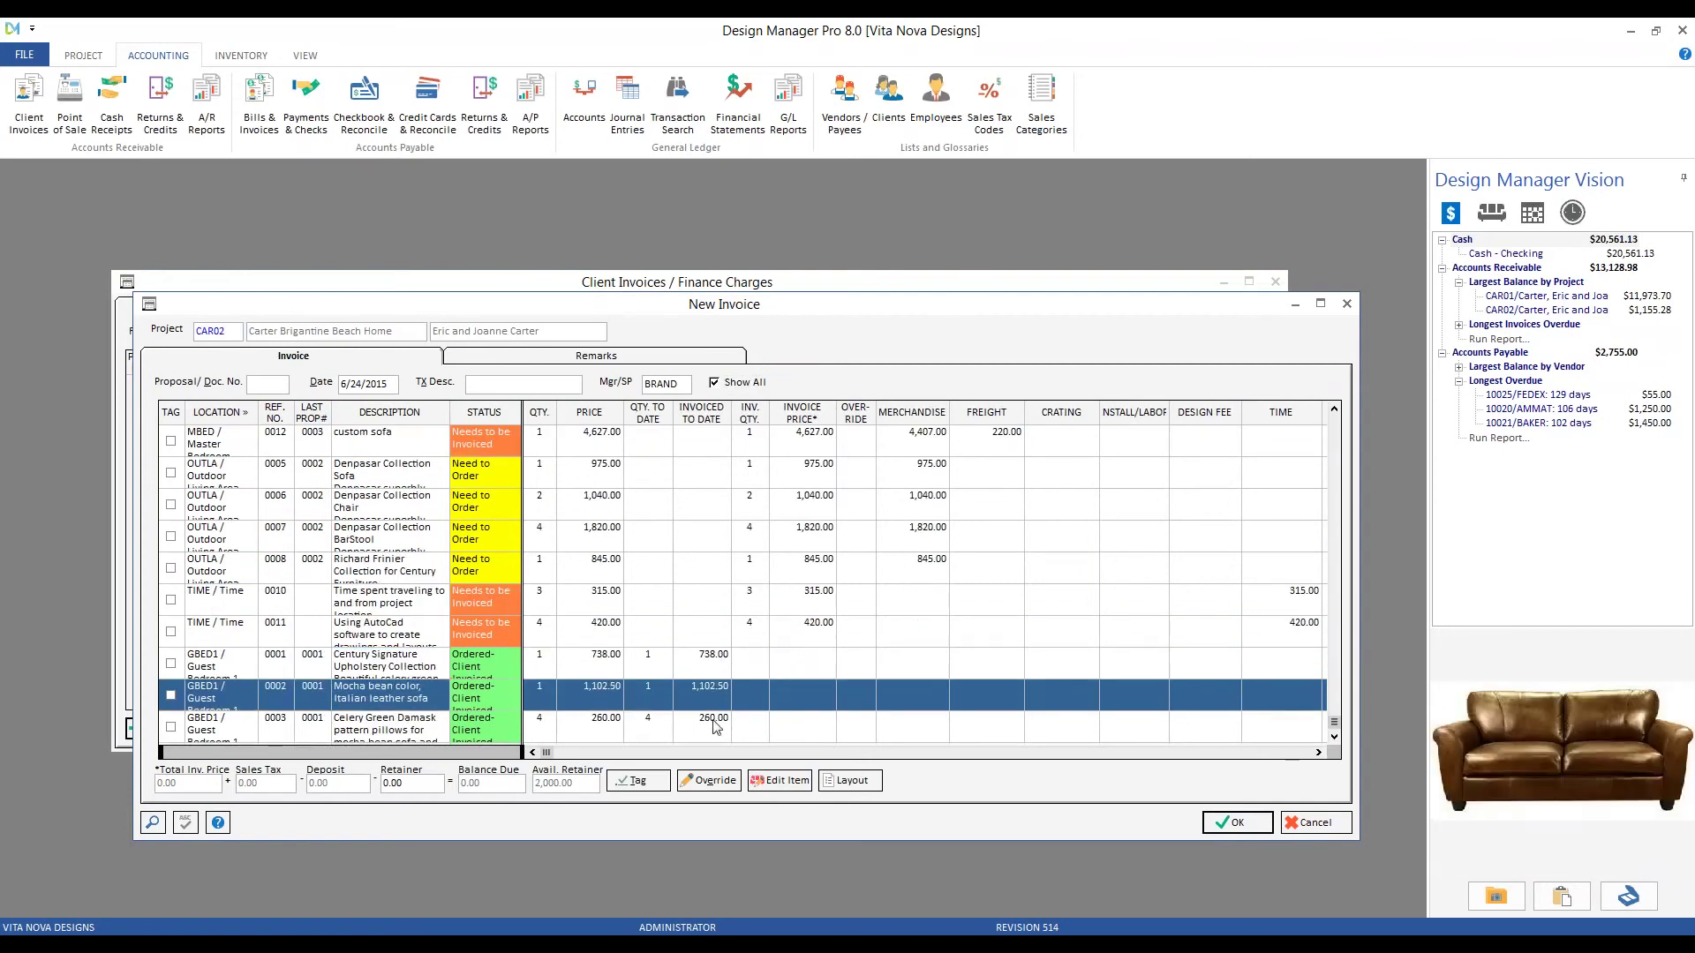
left_click(713, 671)
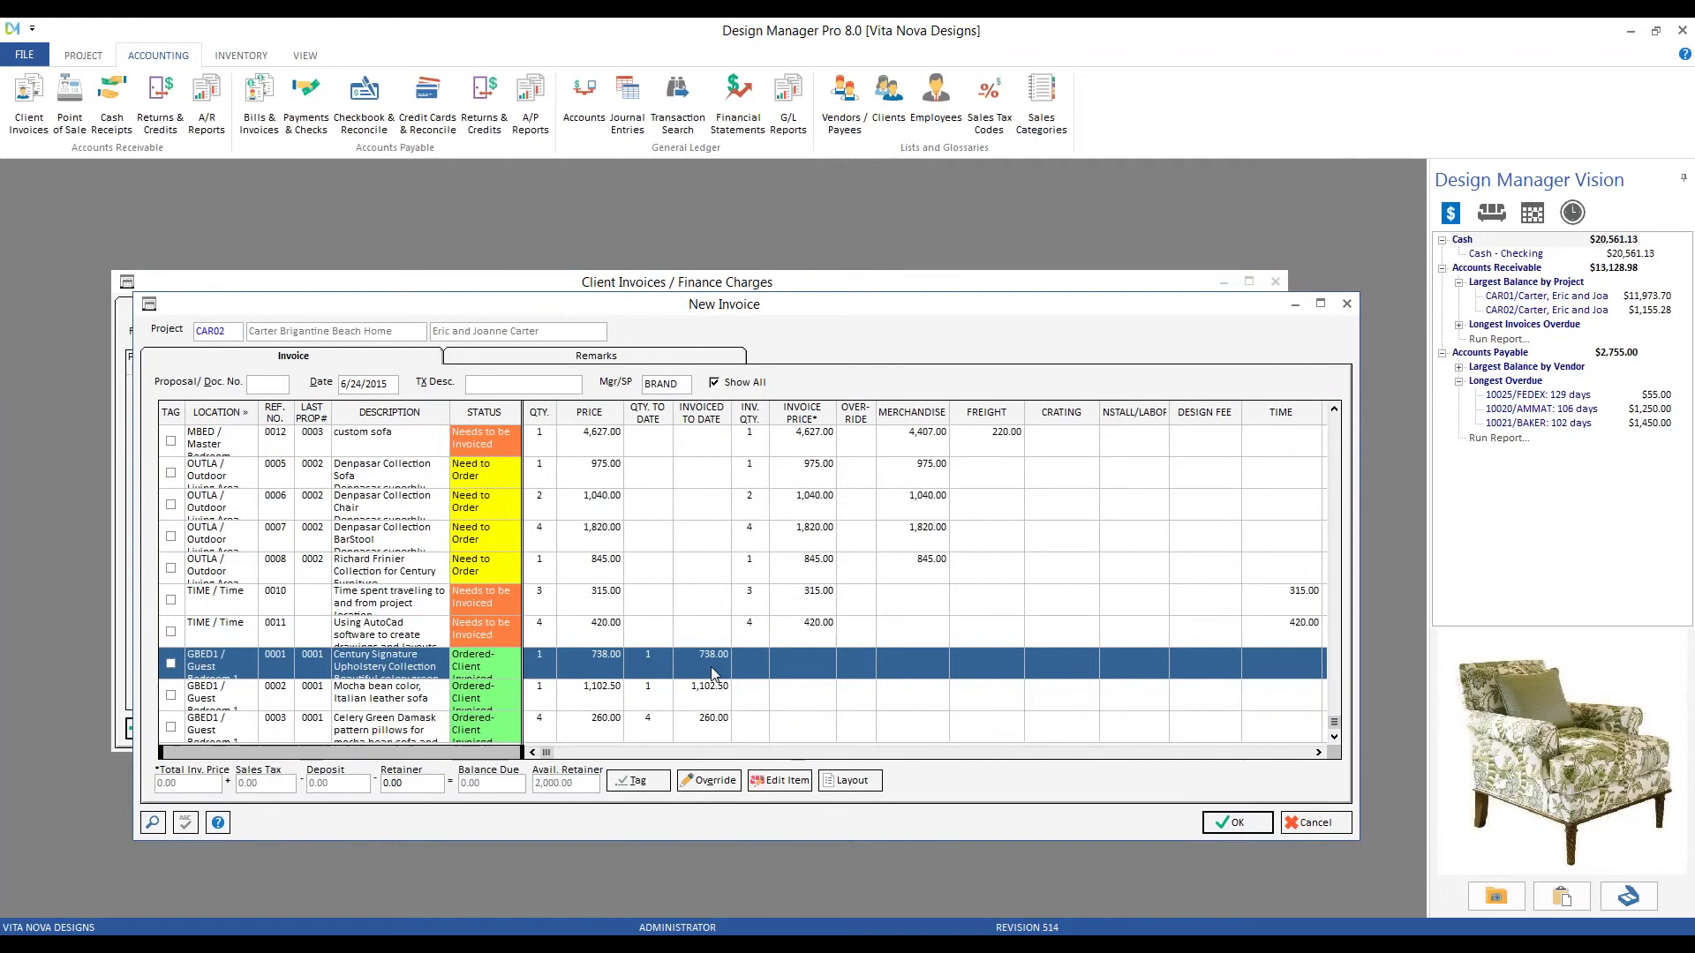
left_click(715, 674)
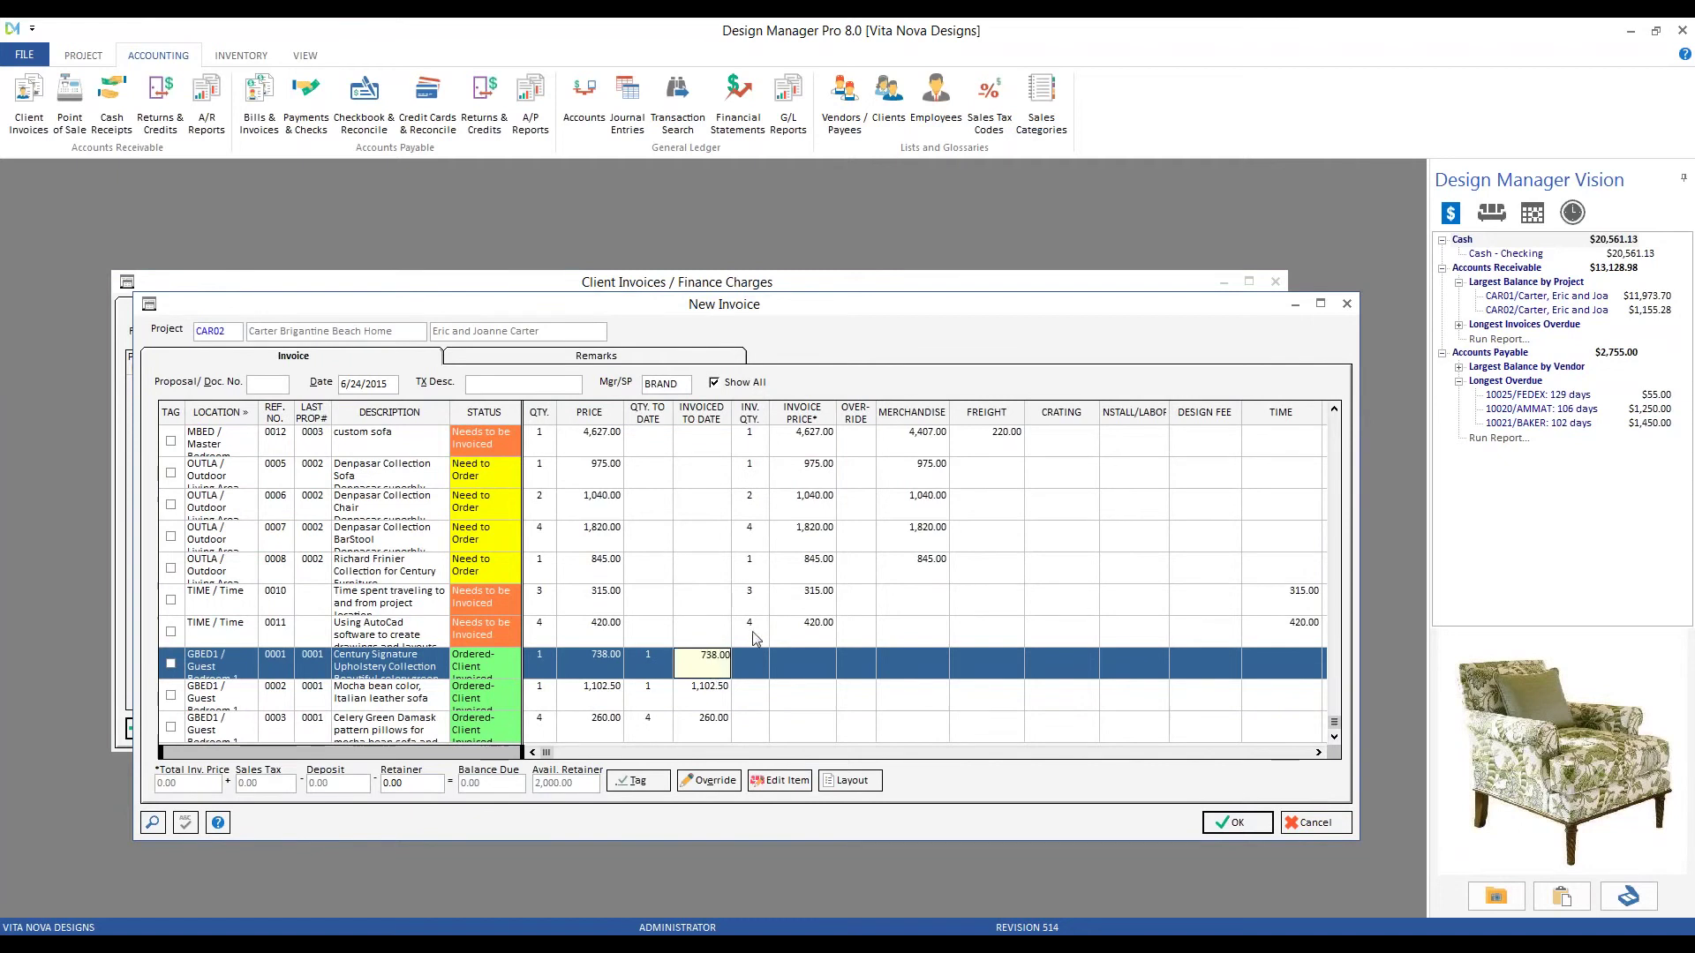
key("Escape")
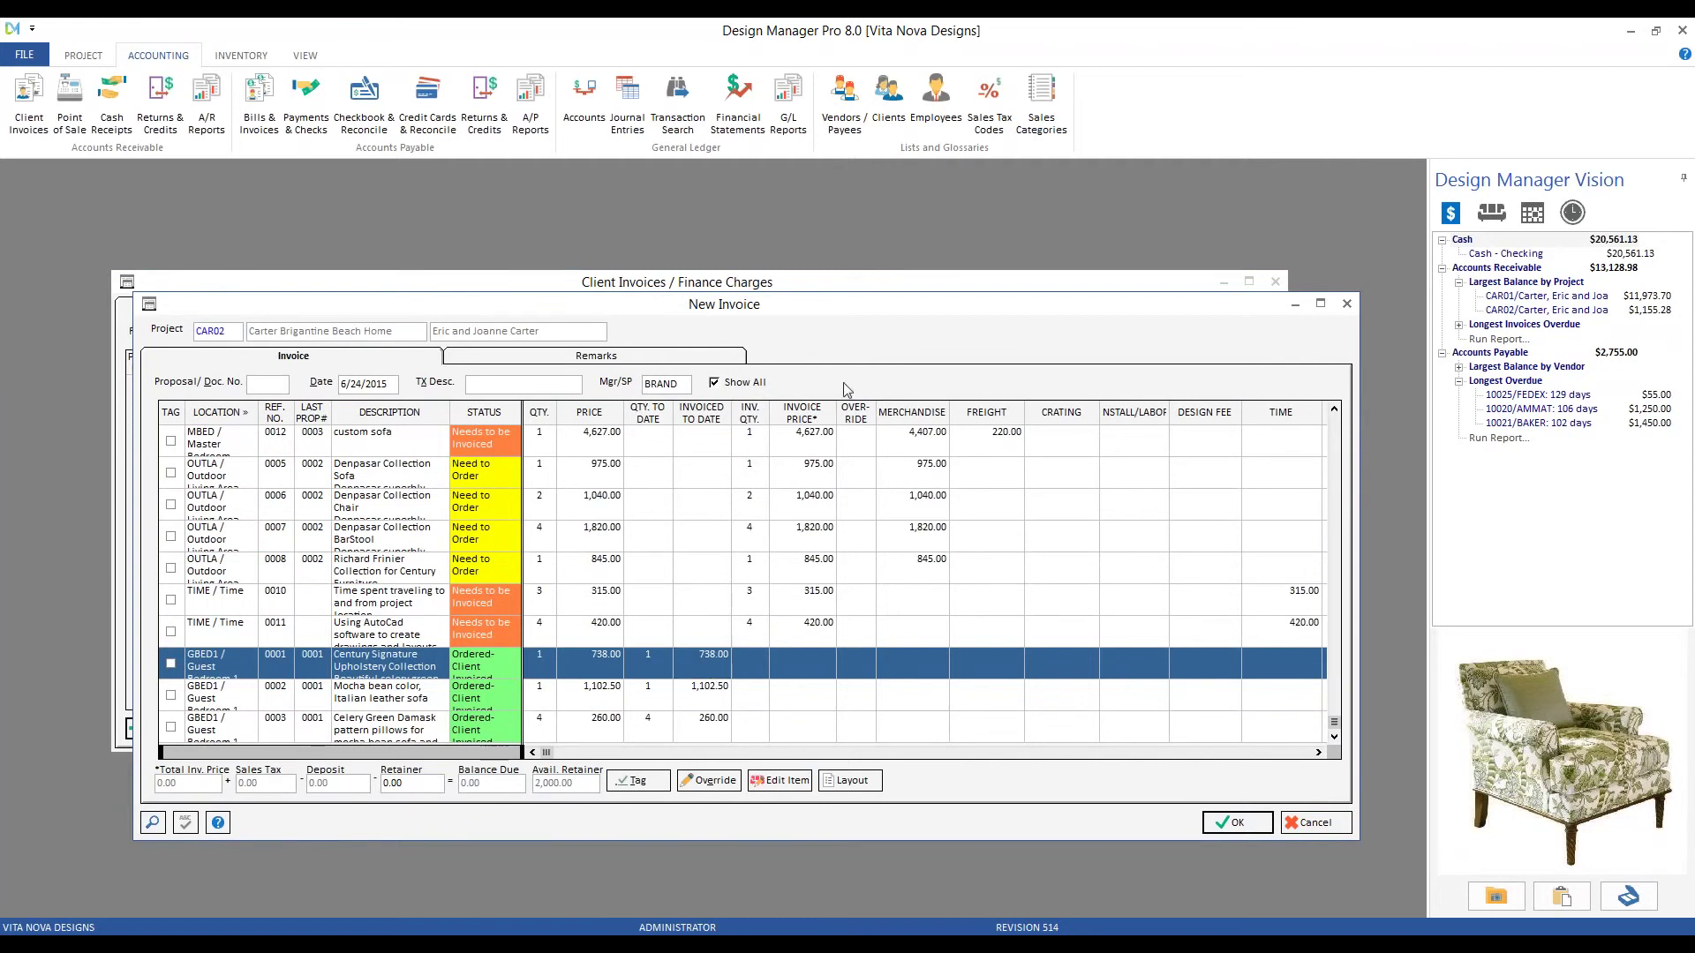
left_click(738, 386)
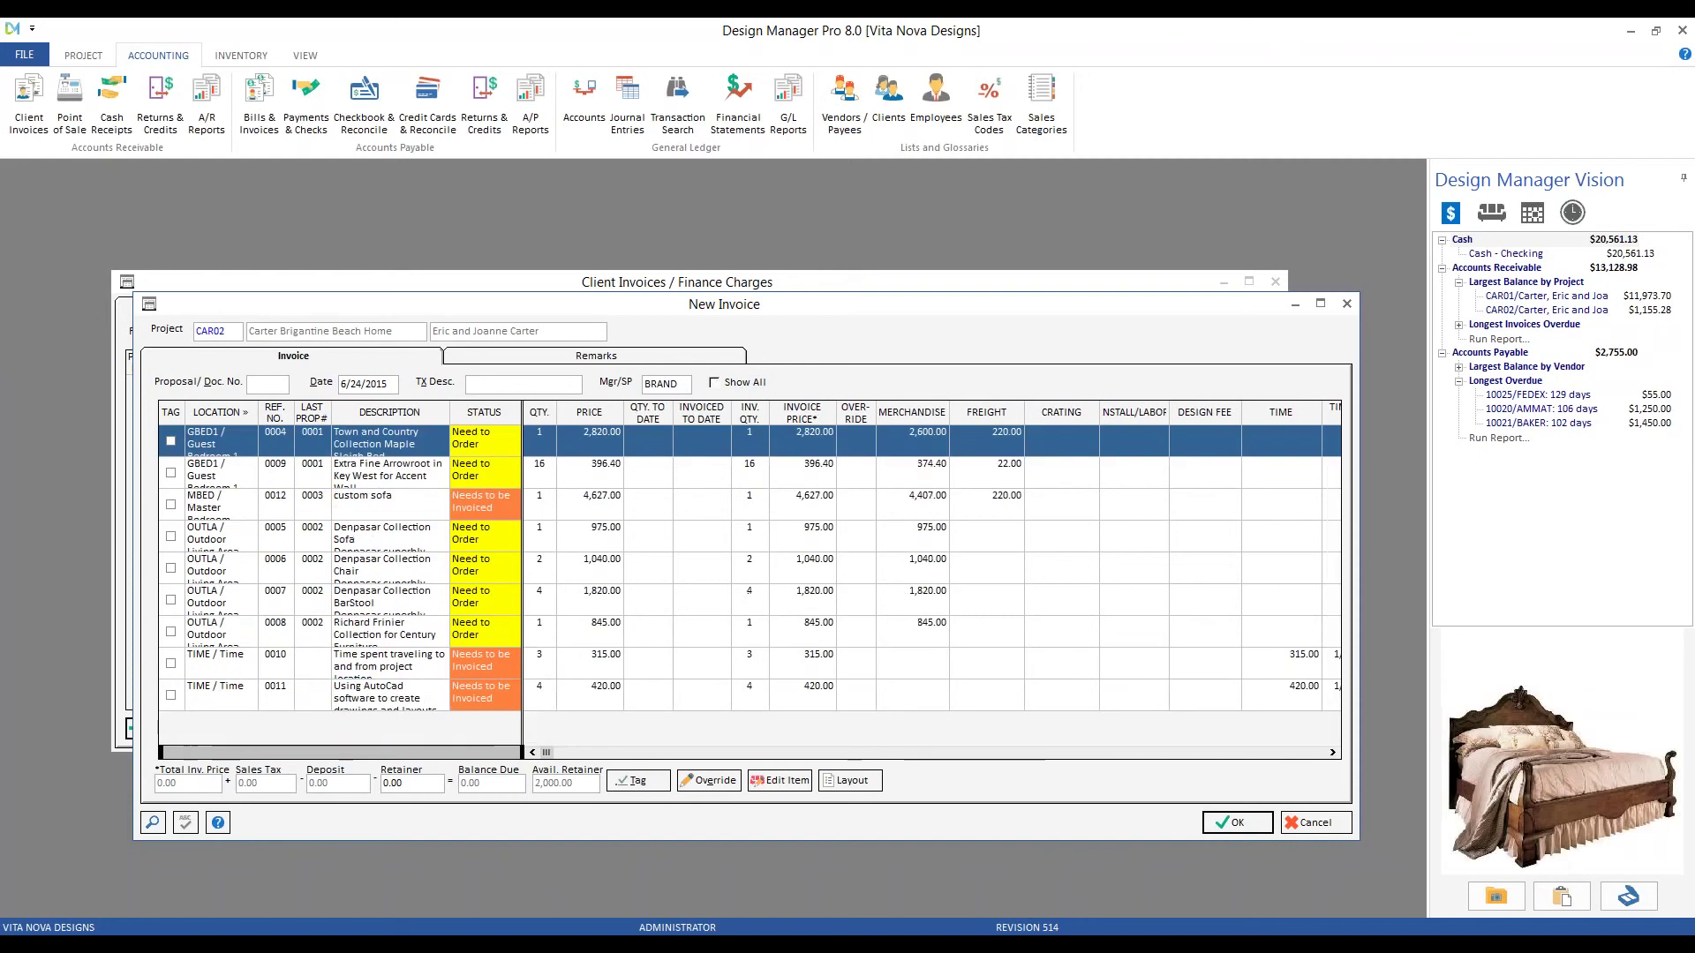
- Set the invoice's proposal to the Custom Sofa proposal 0003 using the proposal lookup
left_click(278, 384)
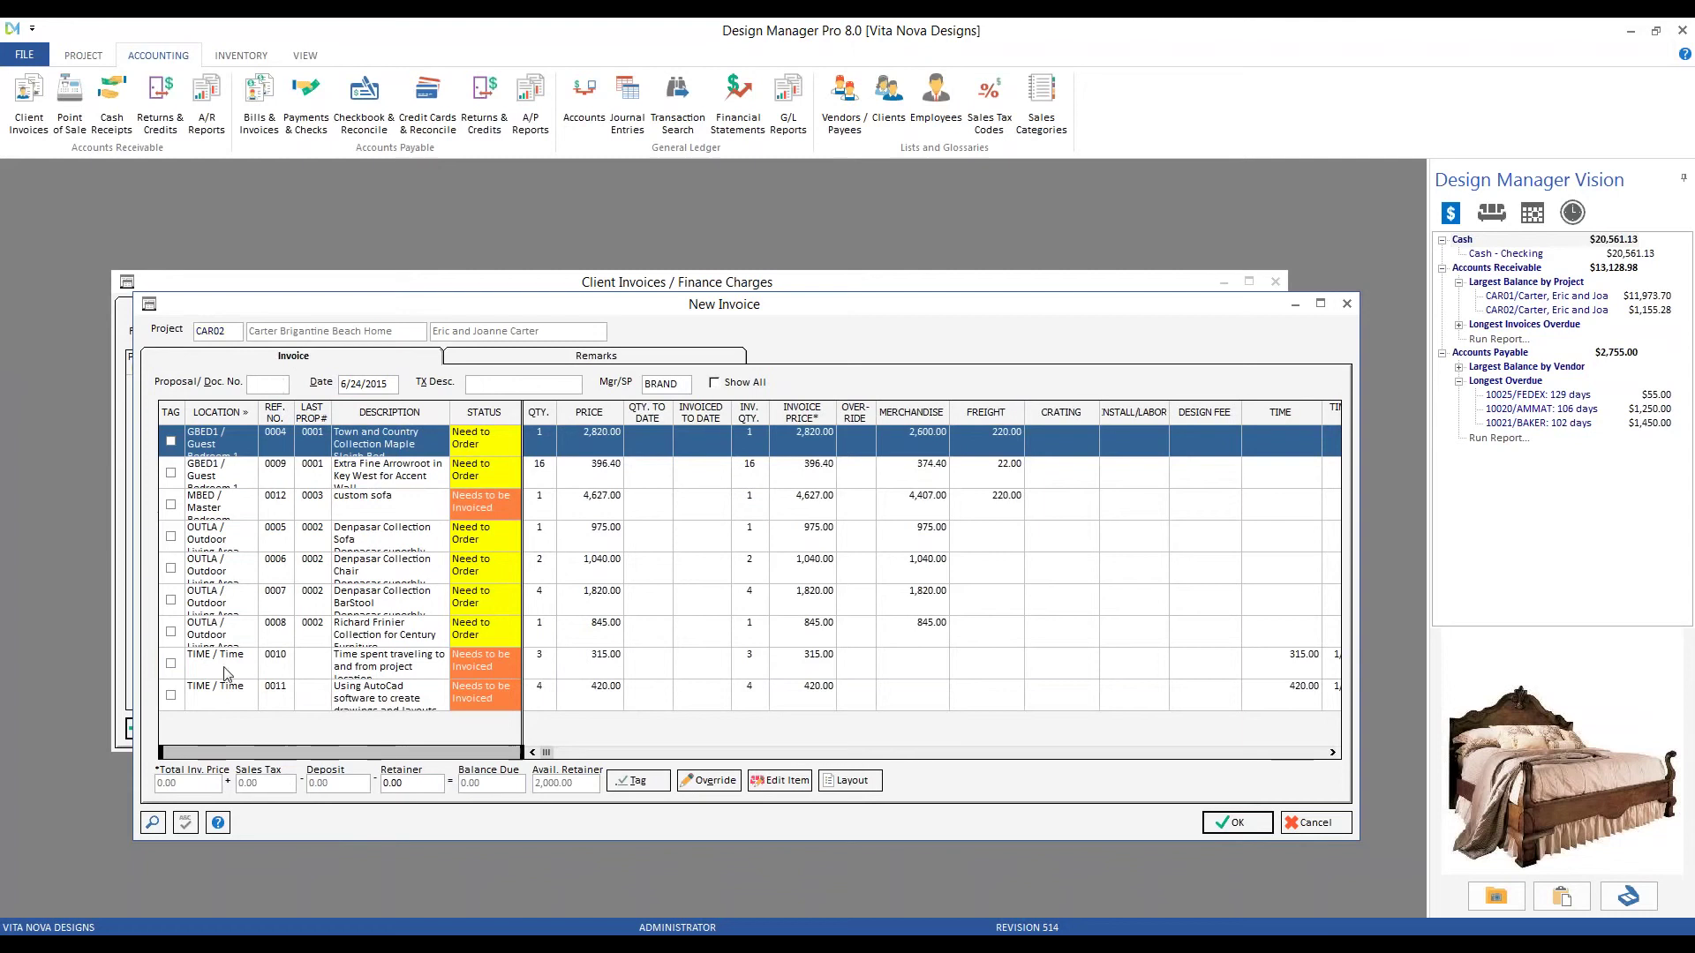
left_click(155, 823)
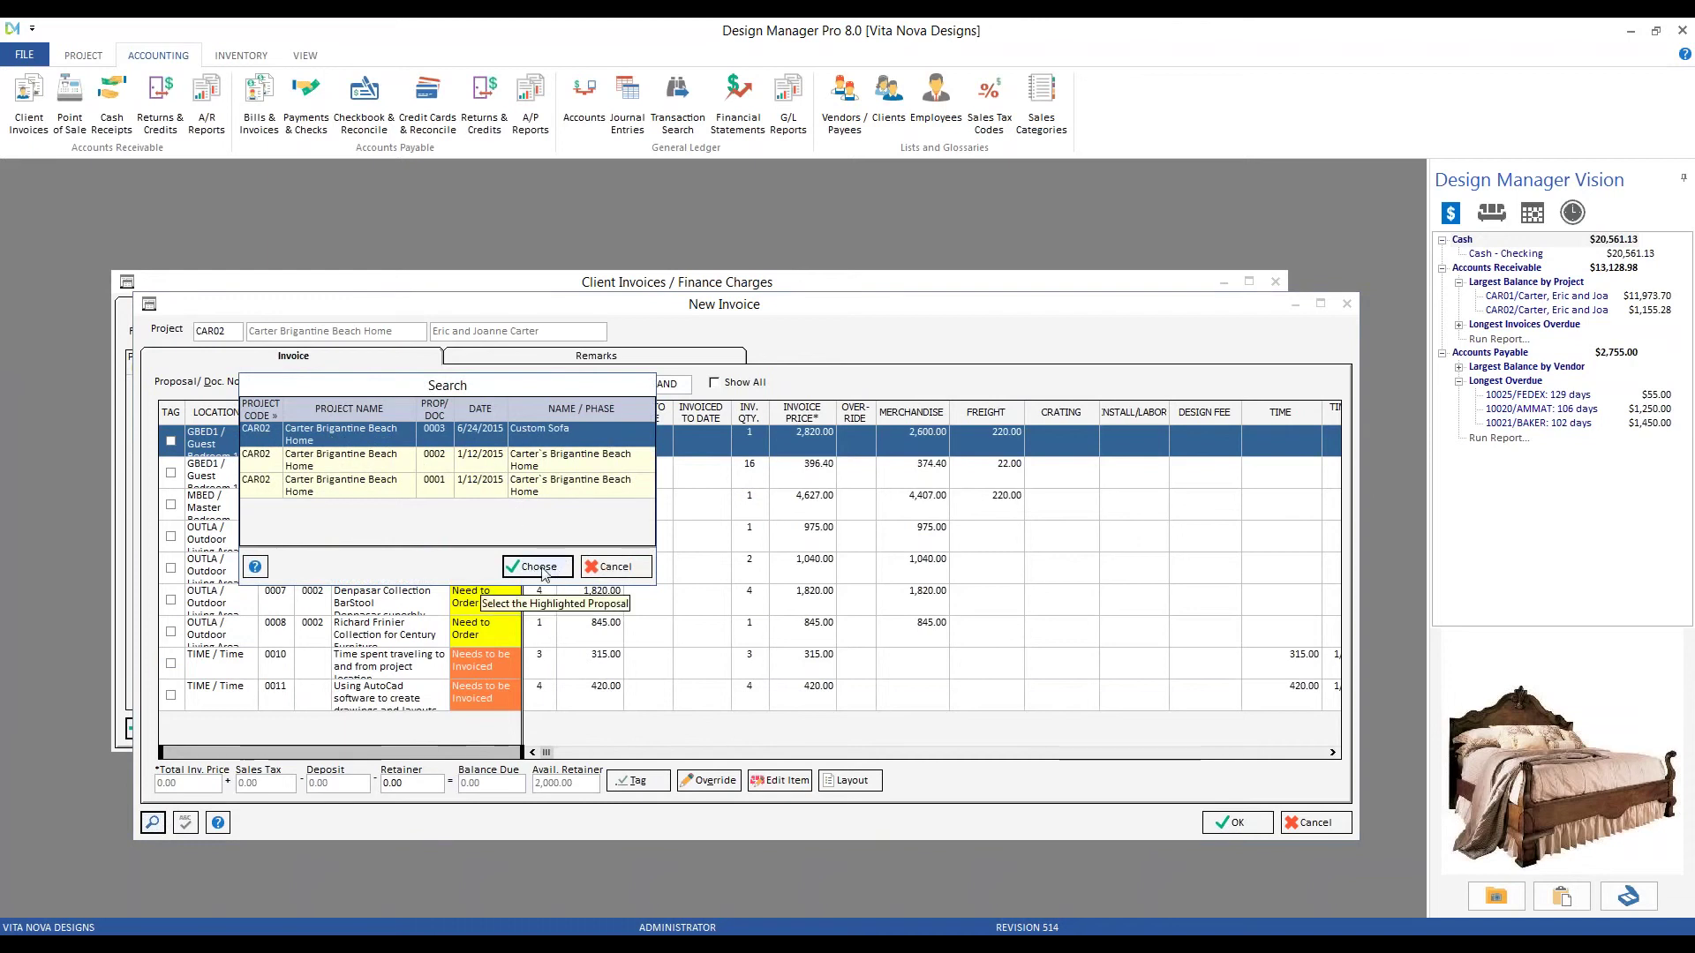
left_click(540, 568)
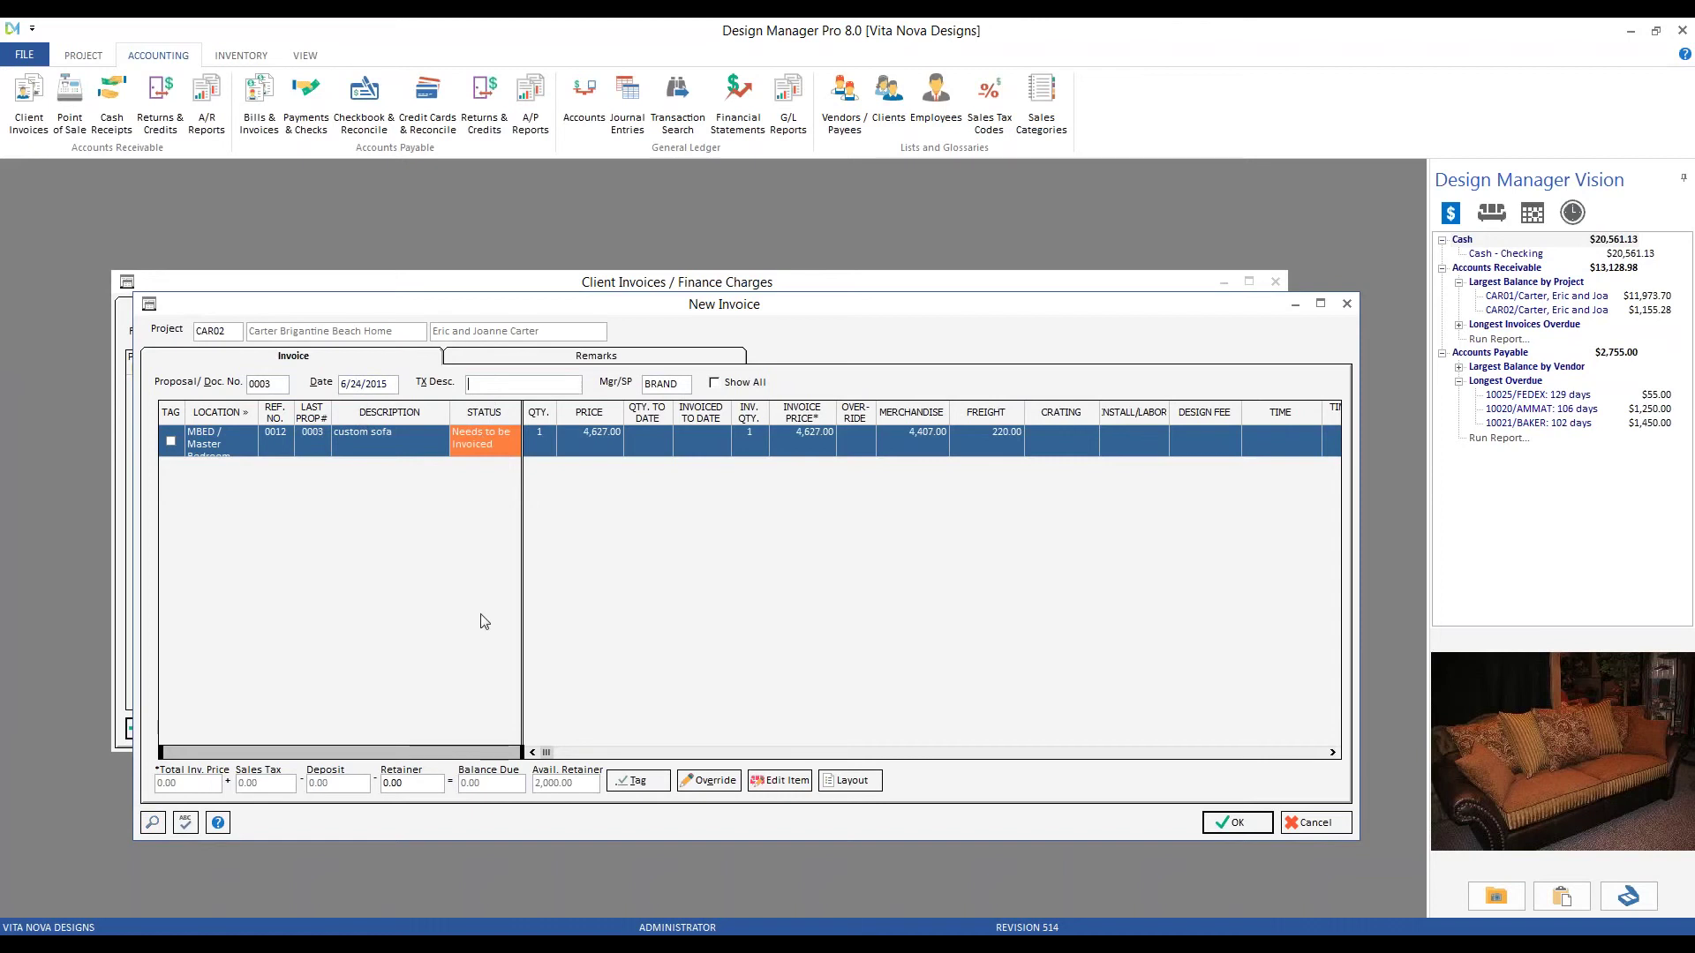
- Enter 'final bill for custom sofa' as the description and tag the custom sofa line
type("final bill for custom")
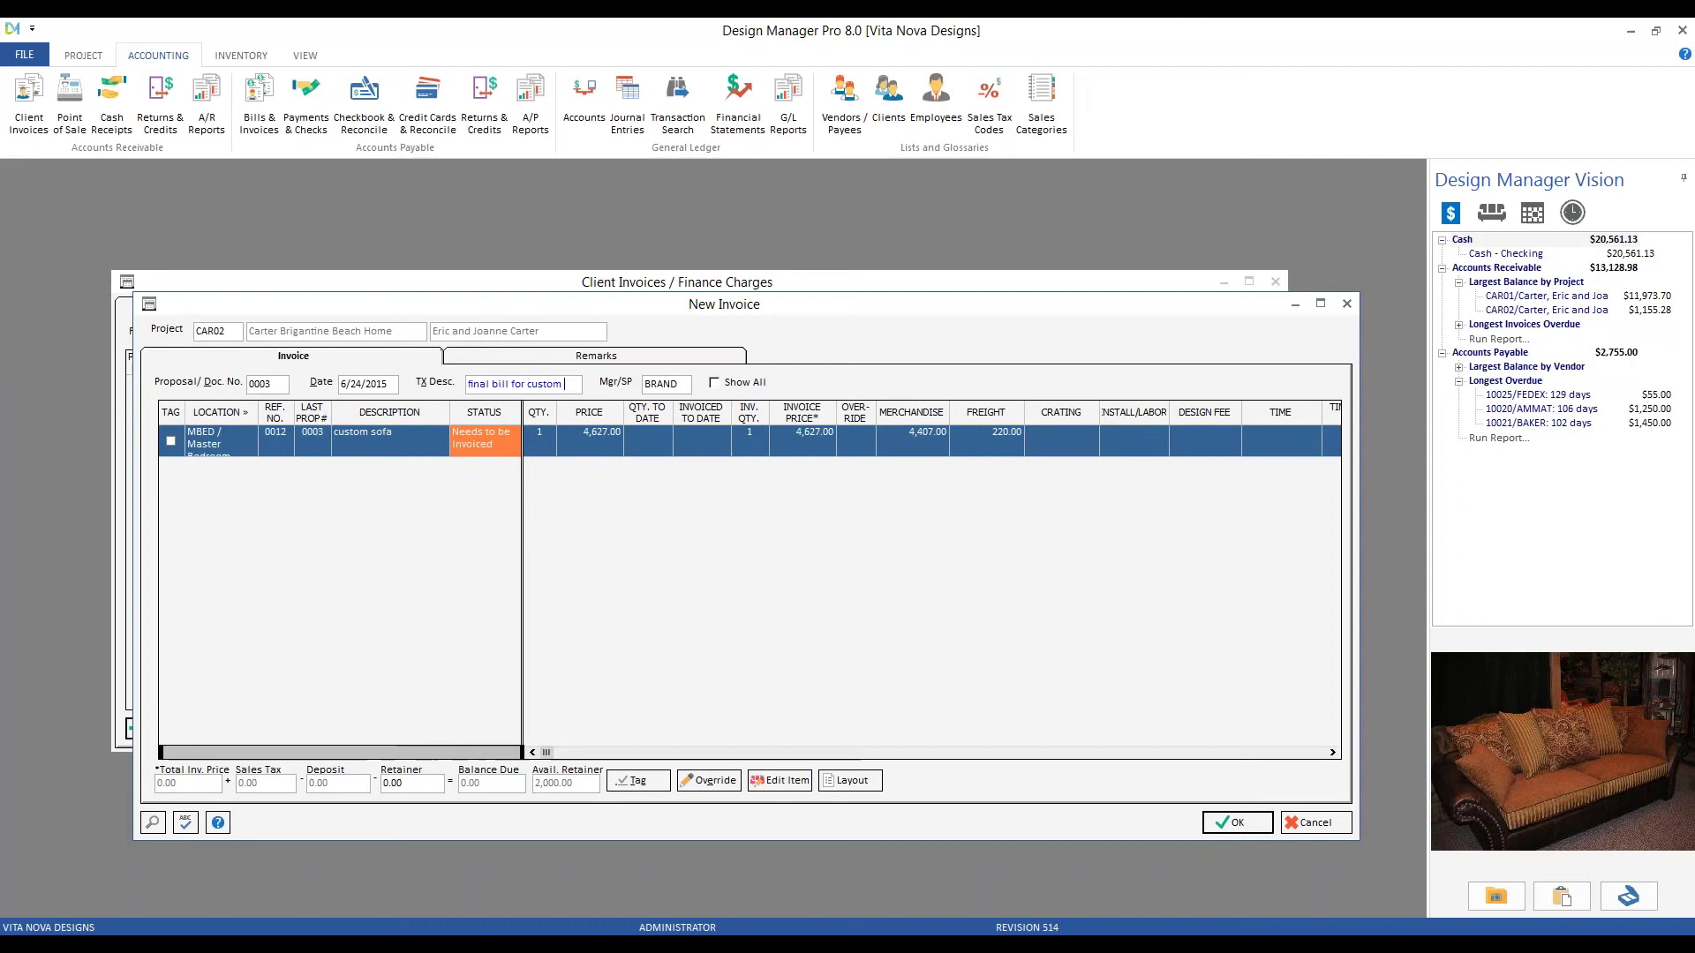
type(" sofa")
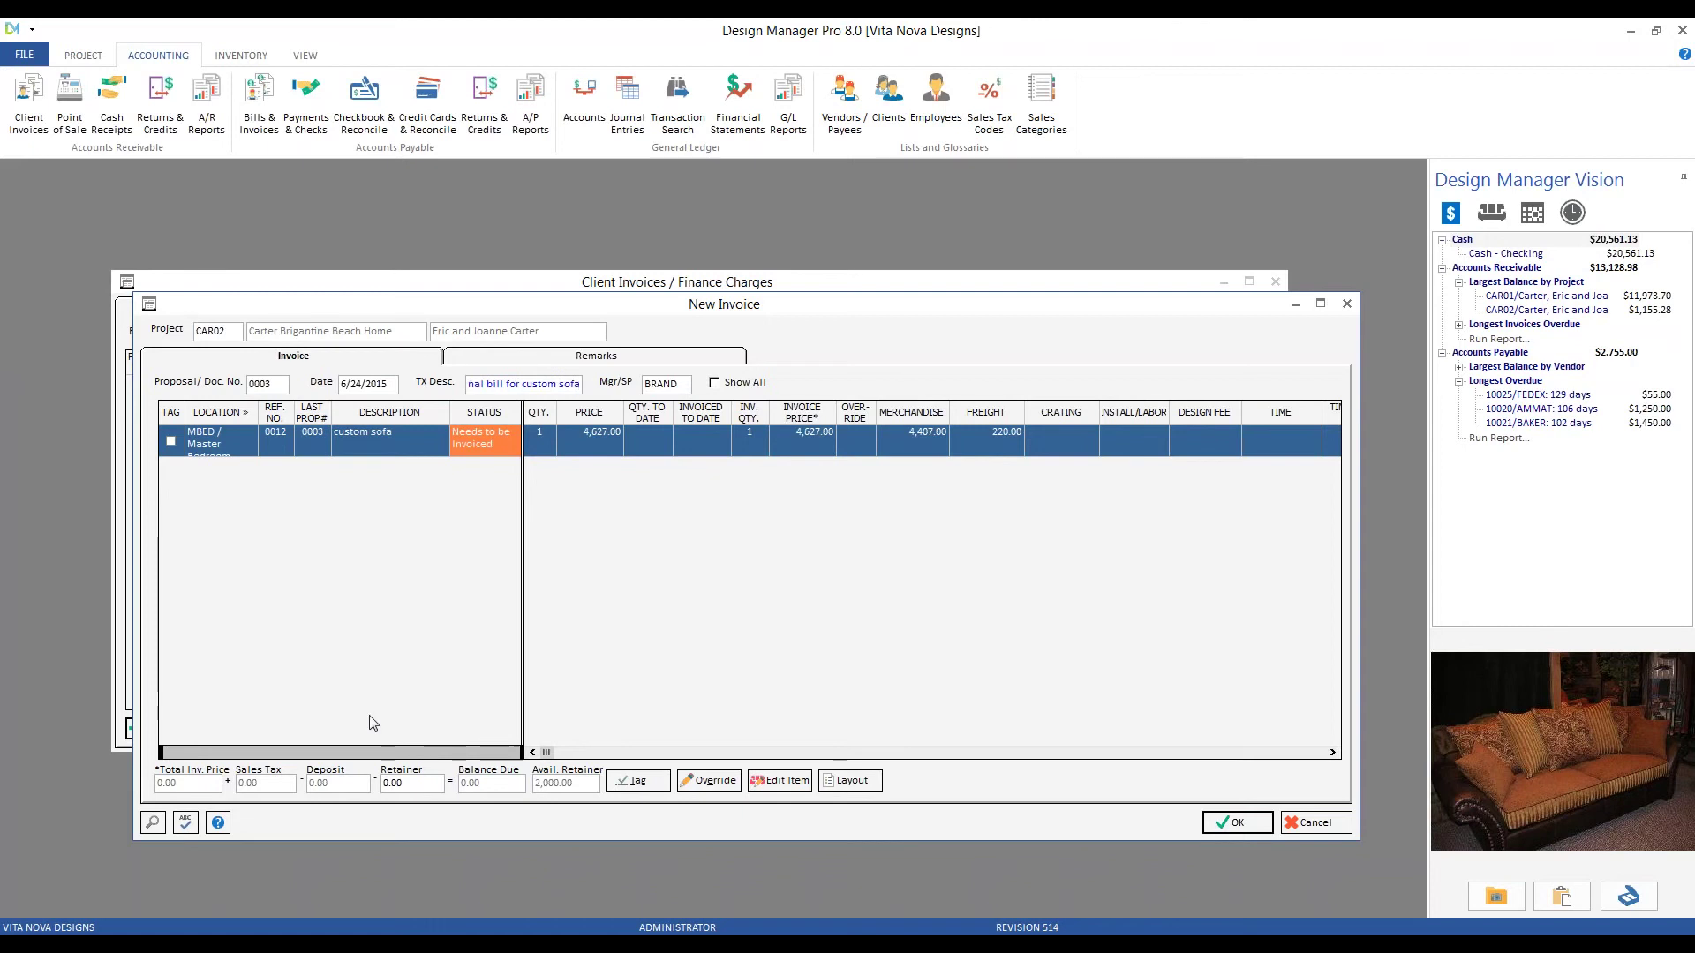
left_click(170, 442)
- Save invoice 10004 to the client invoice list and bring up its Print/Post options
left_click(1232, 820)
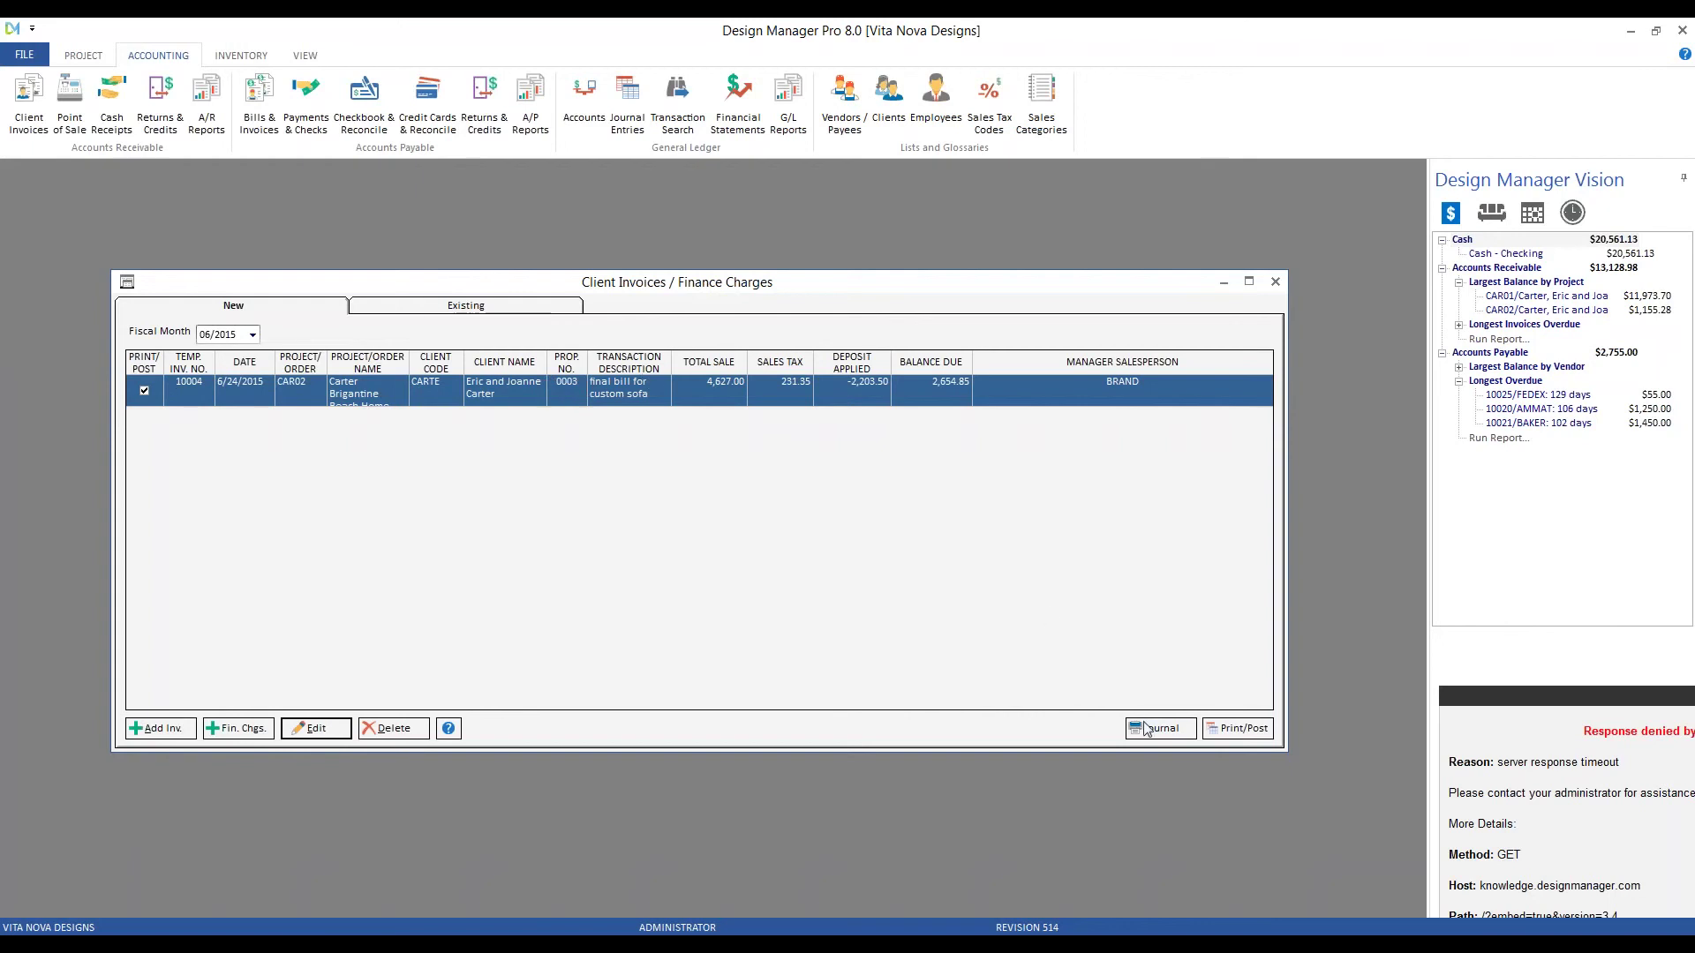
left_click(1257, 729)
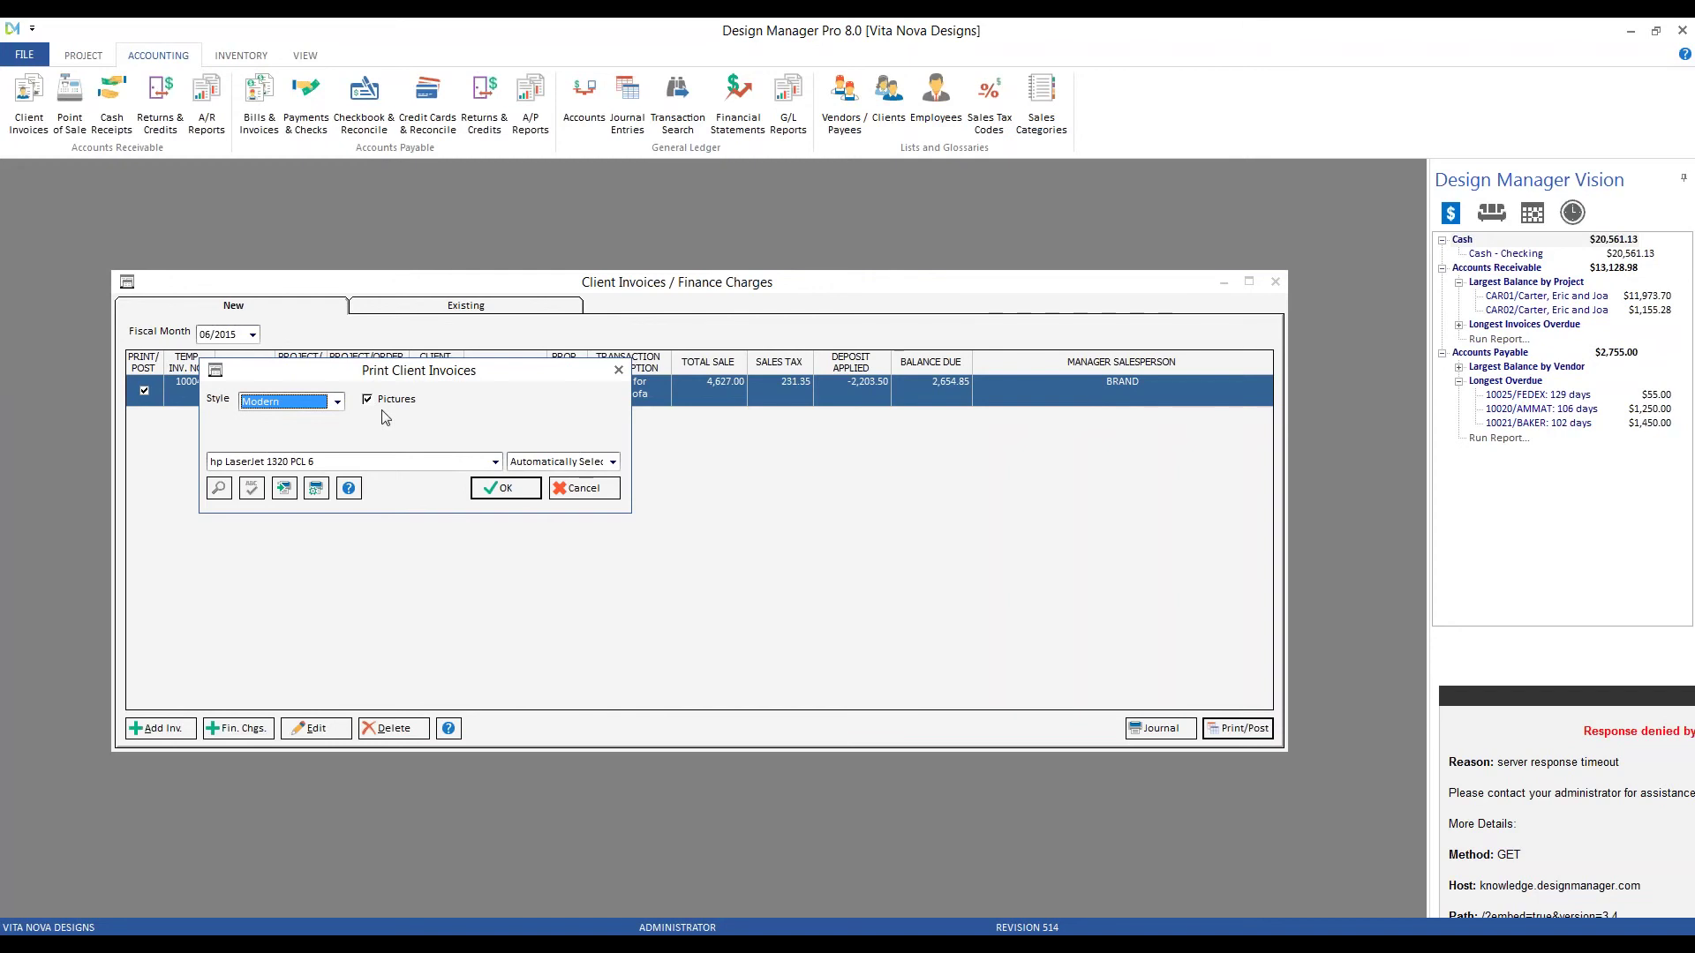
- Print-preview invoice 10004 and scroll down to the 2,654.85 balance due
left_click(507, 489)
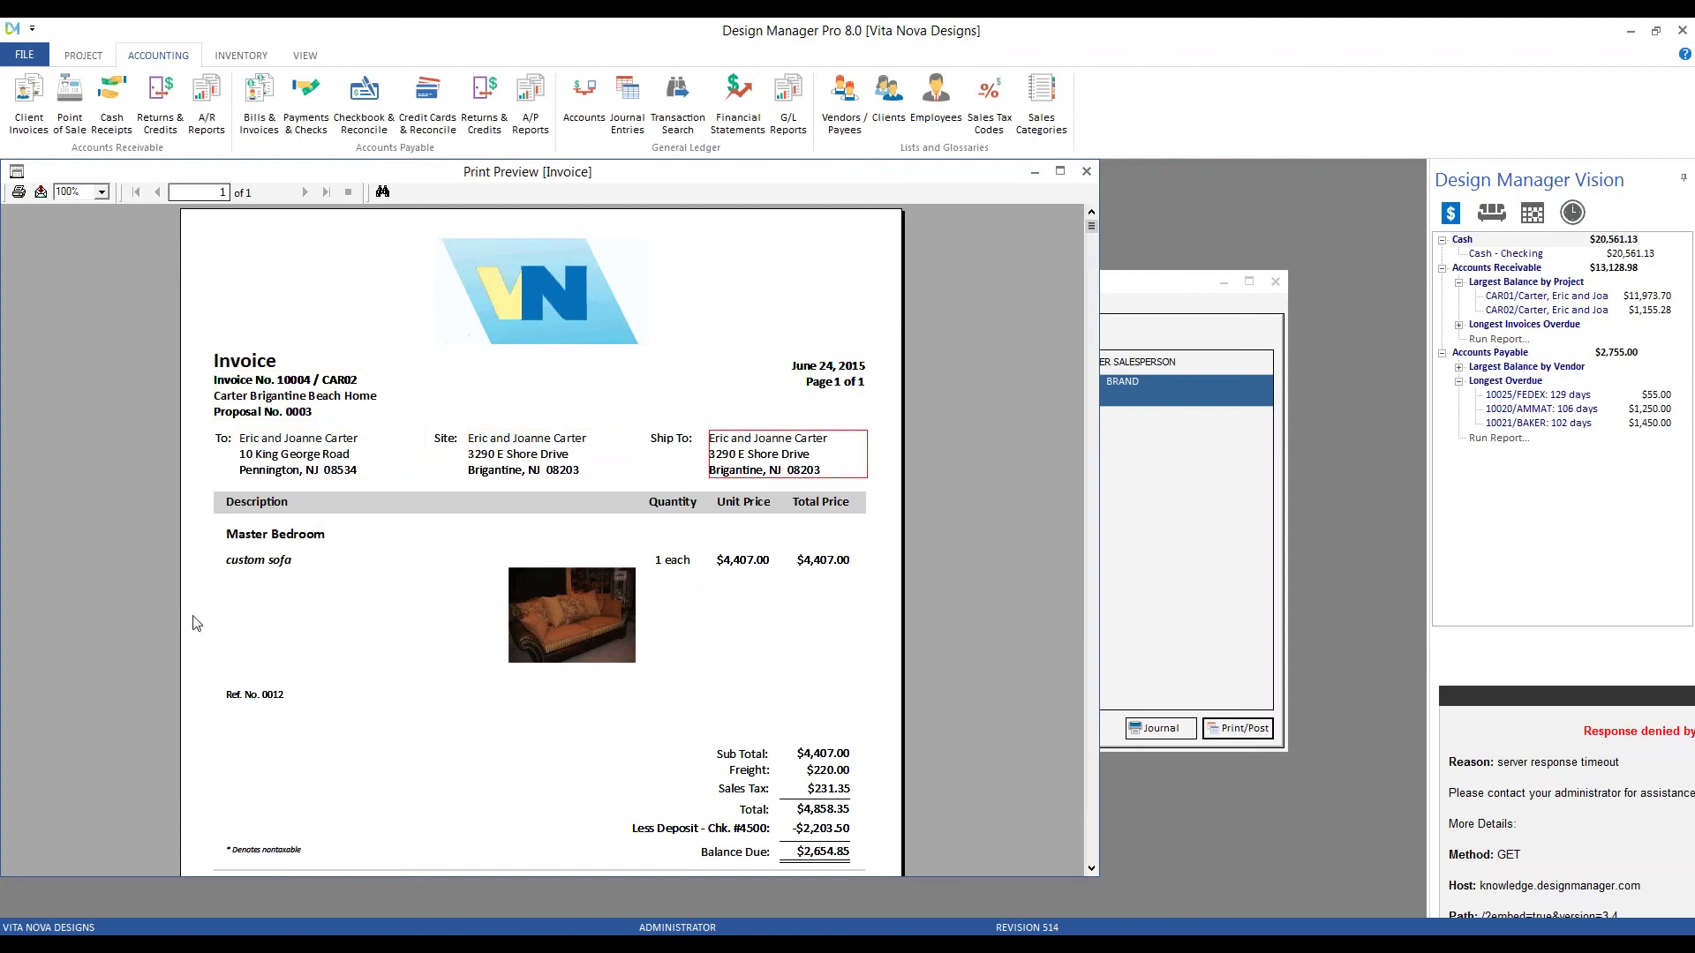
scroll(303, 425, "down", 3)
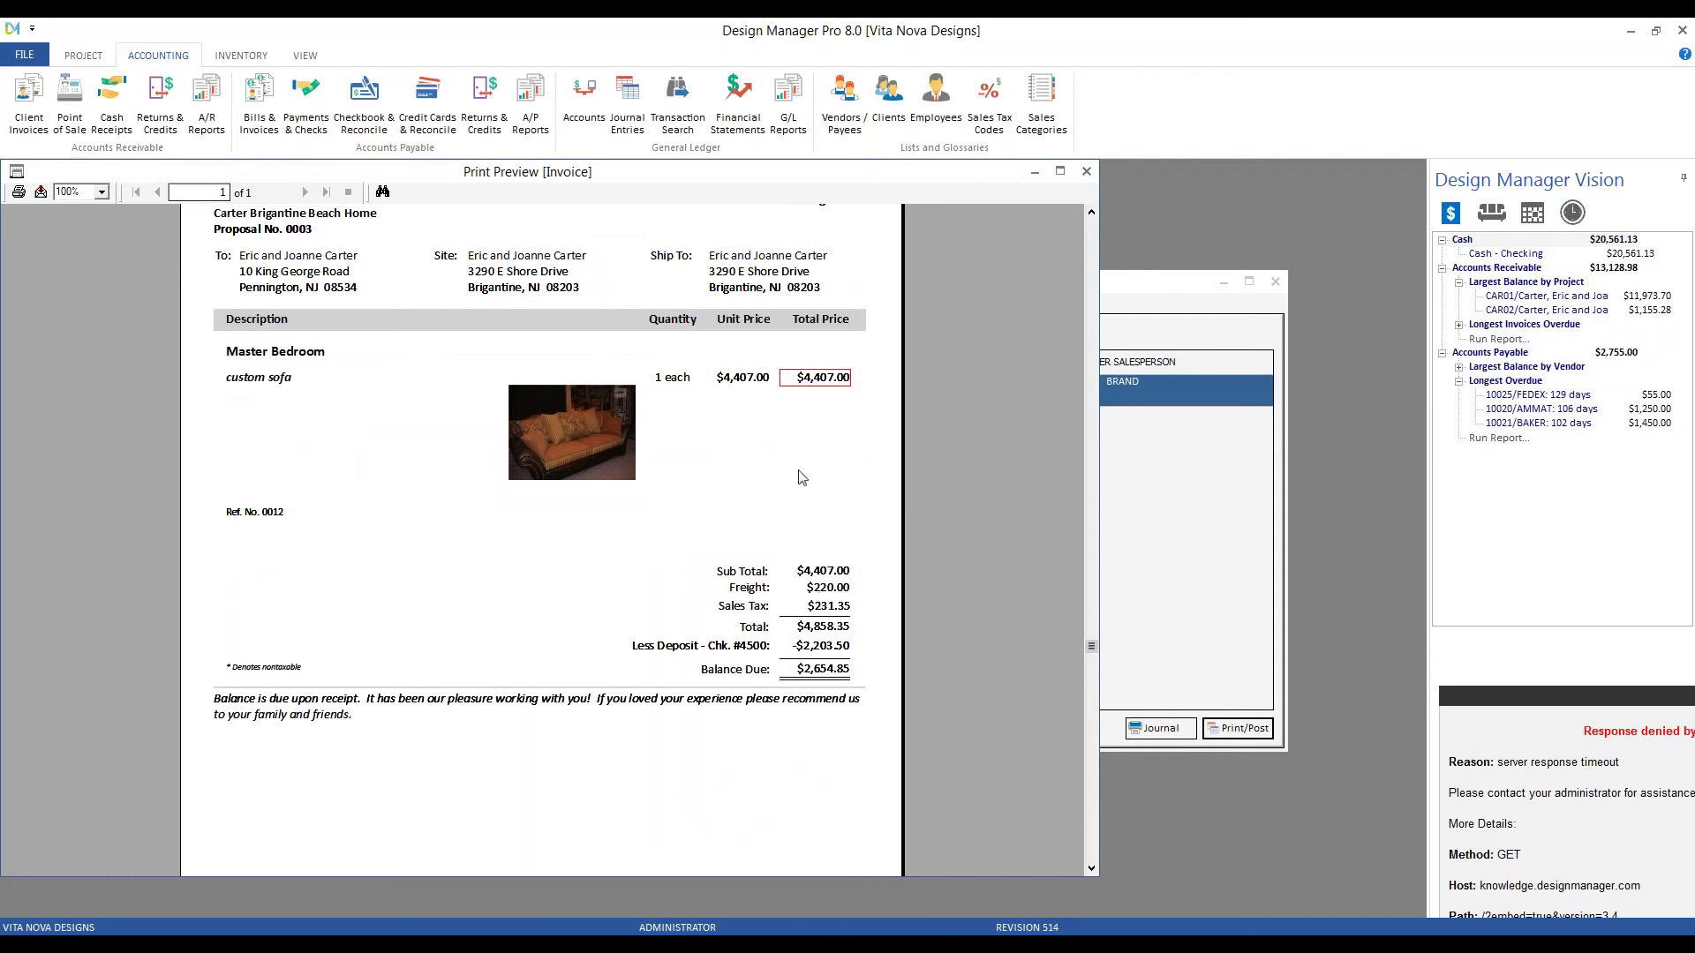
left_click(824, 574)
left_click(830, 588)
- Finish reviewing the preview, accept invoice 10004, and list it under Existing invoices
left_click(673, 701)
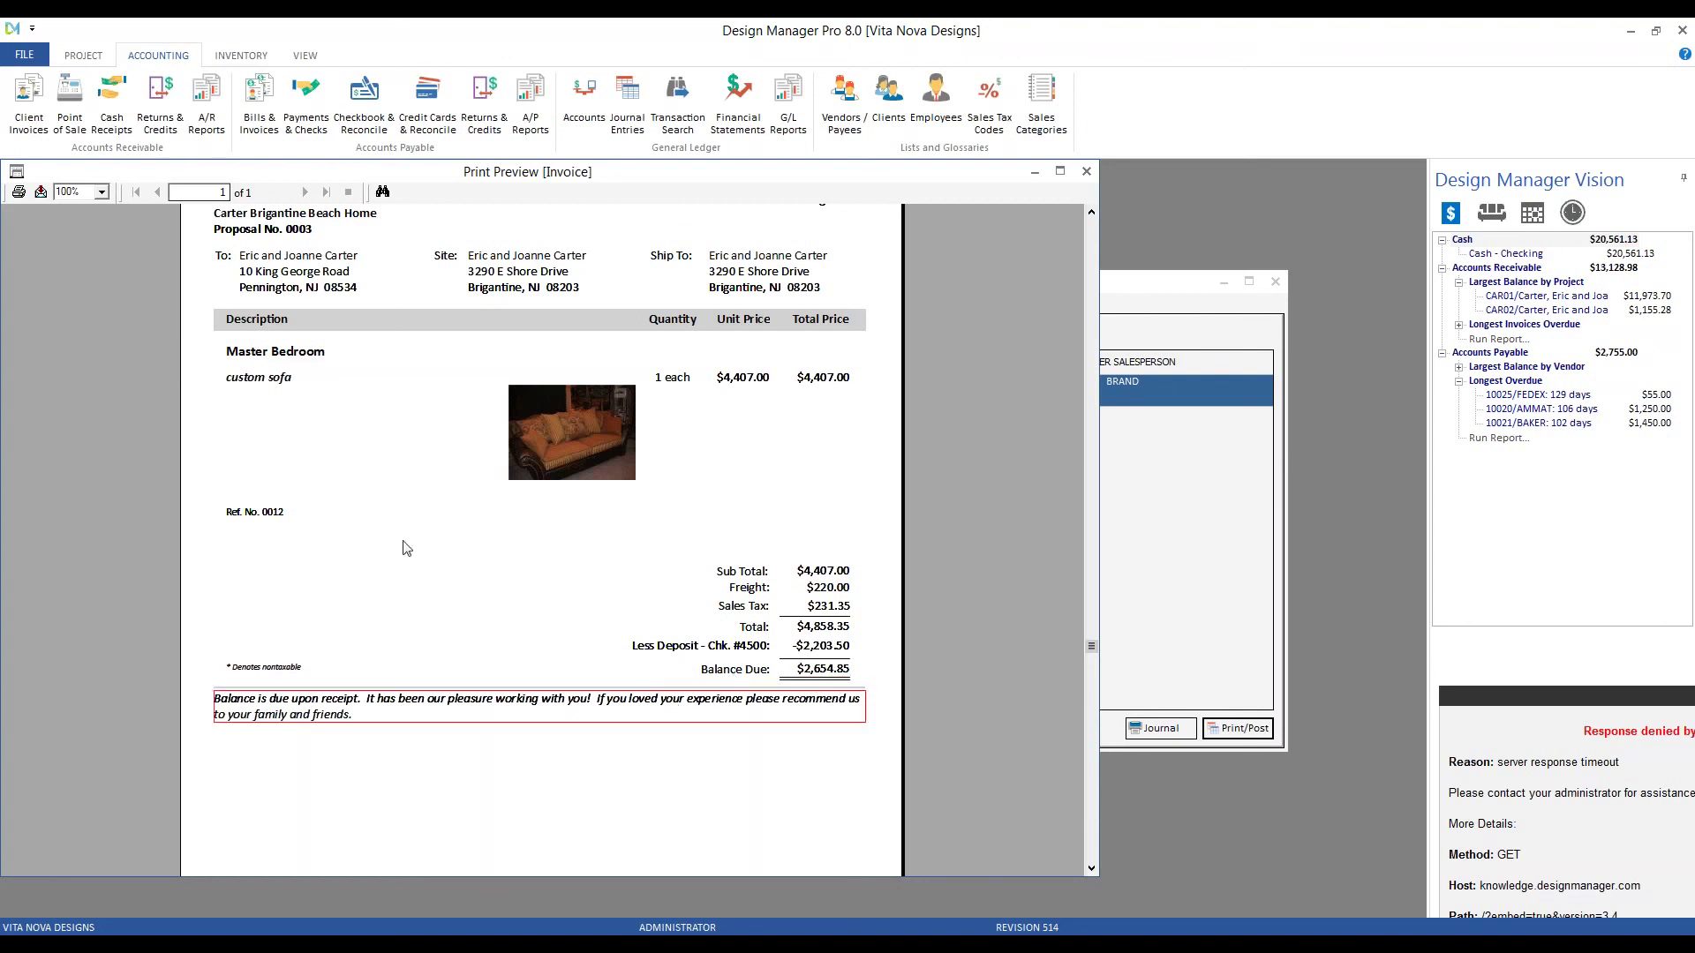
scroll(406, 549, "down", 2)
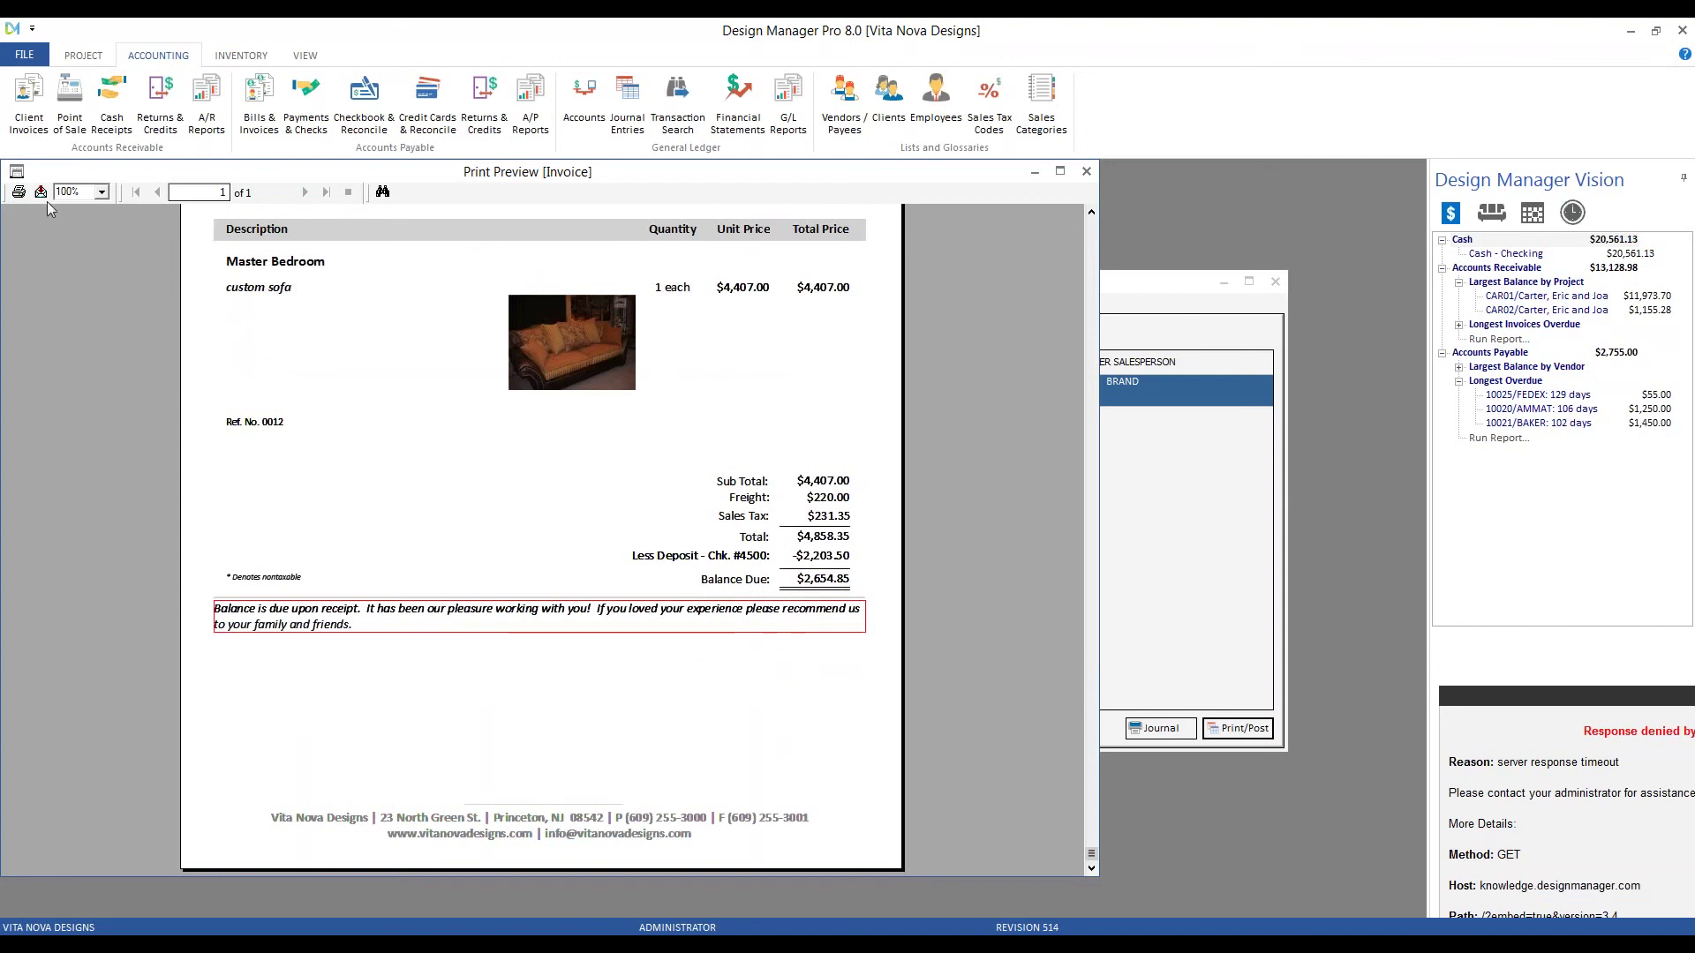
scroll(229, 326, "up", 3)
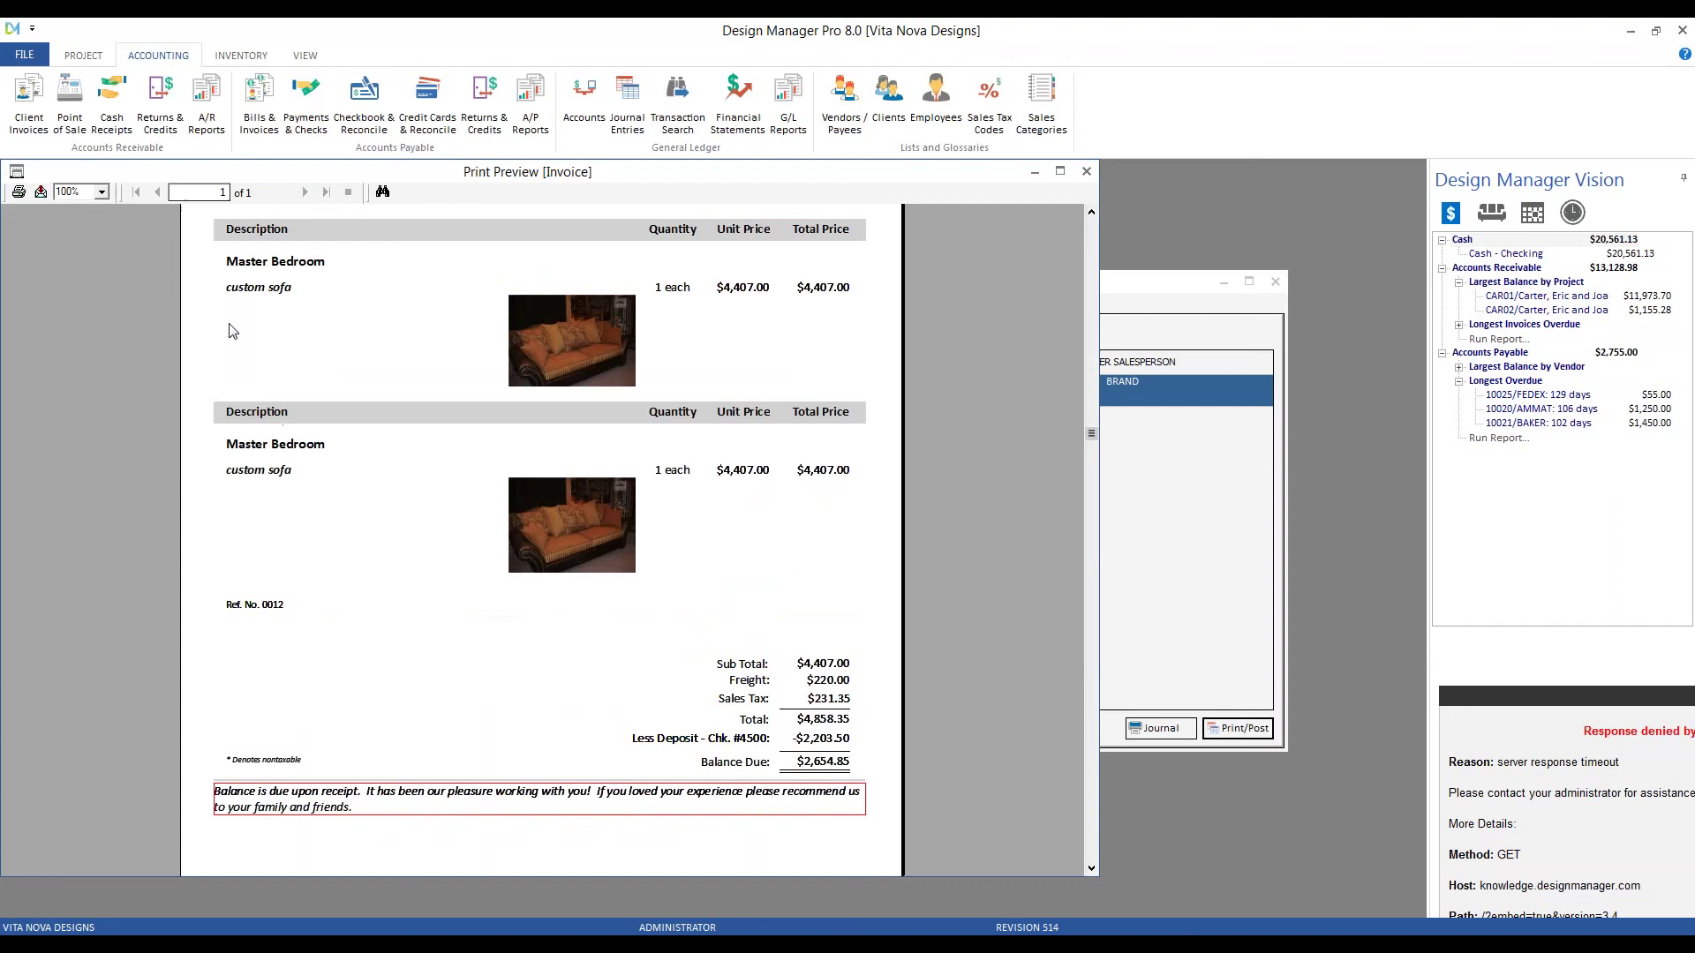
scroll(233, 330, "up", 2)
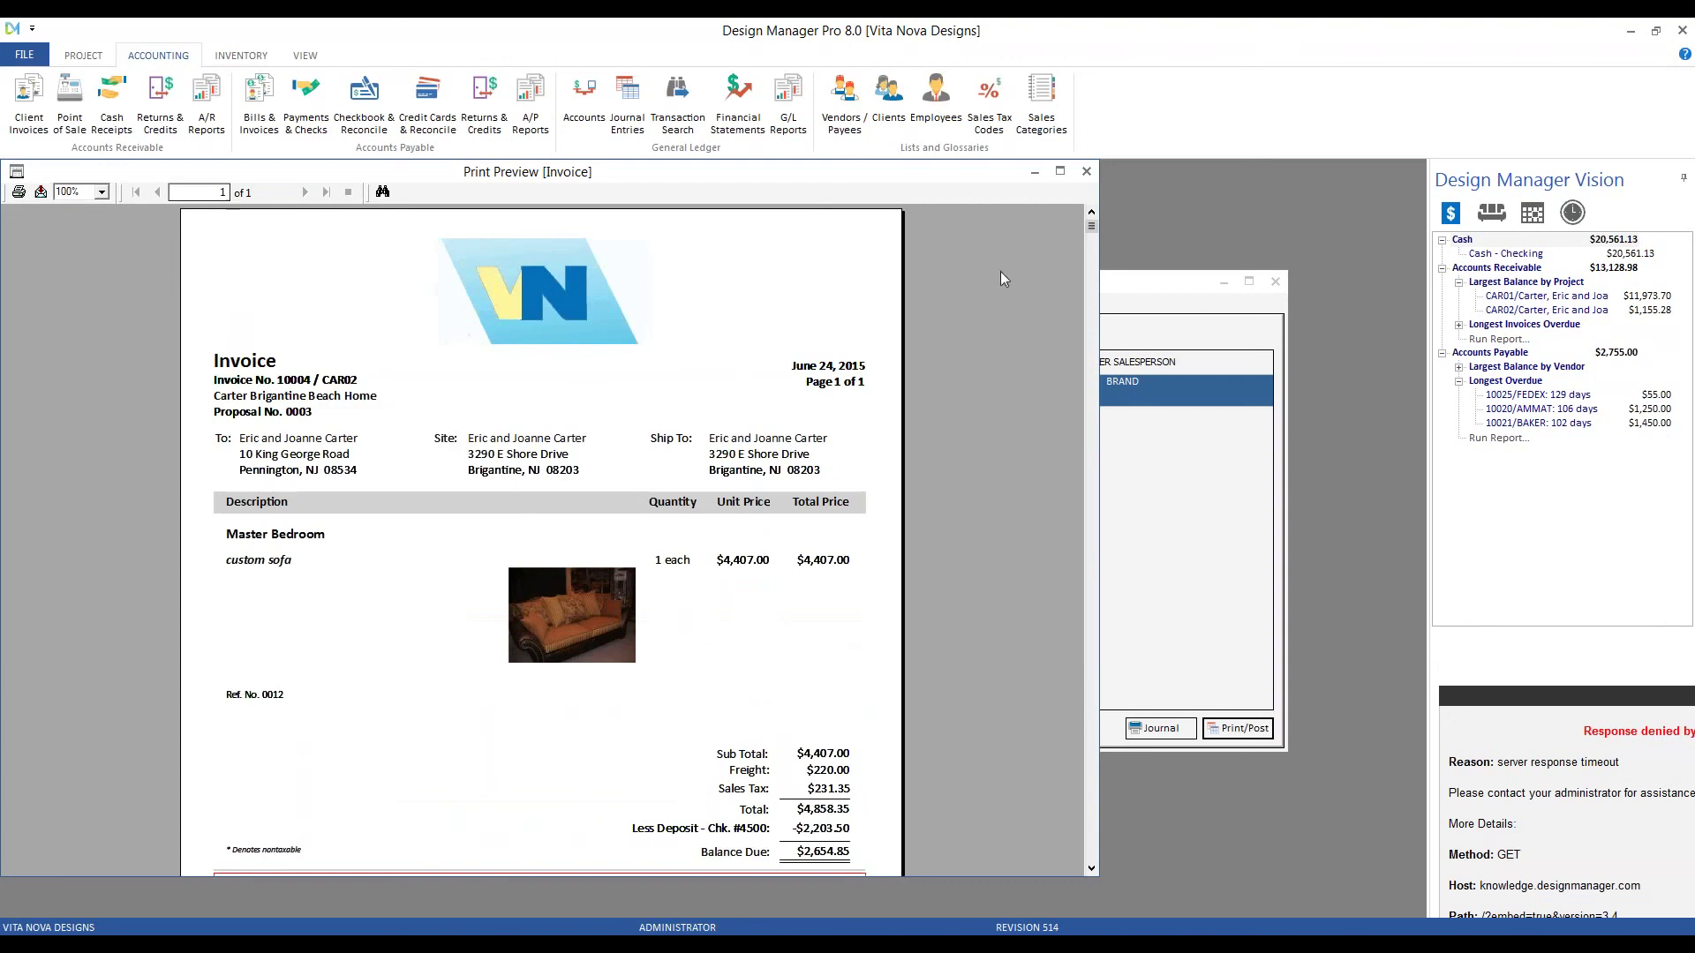
left_click(1087, 171)
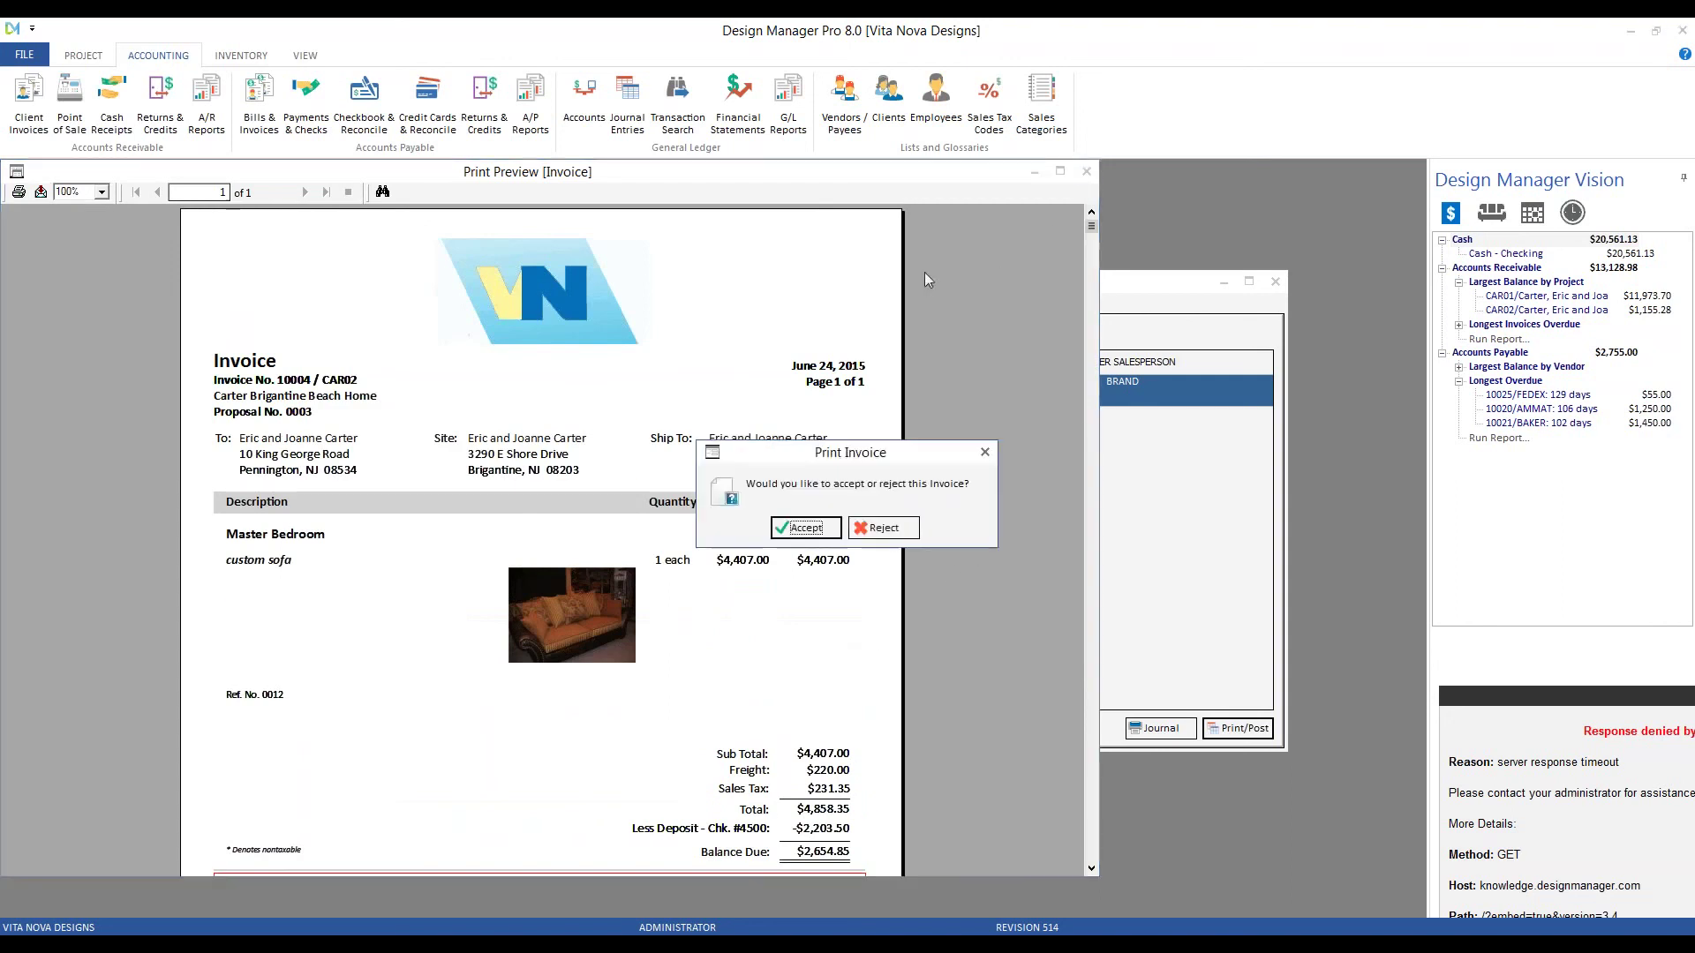
left_click(806, 529)
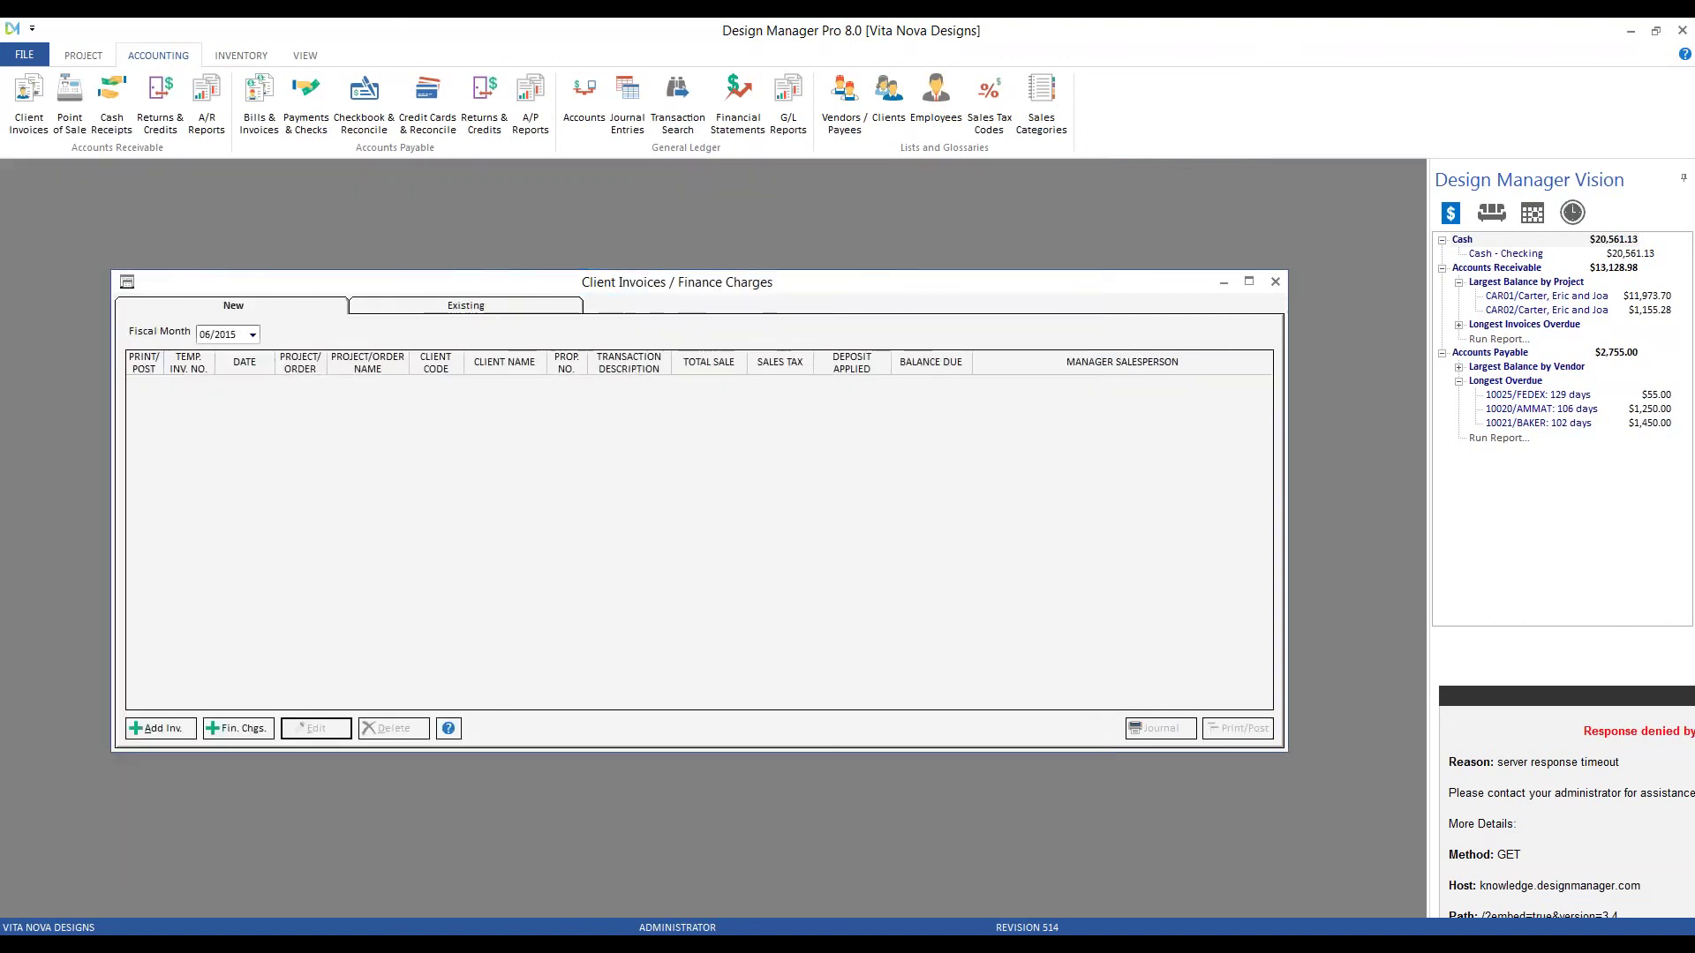
left_click(521, 307)
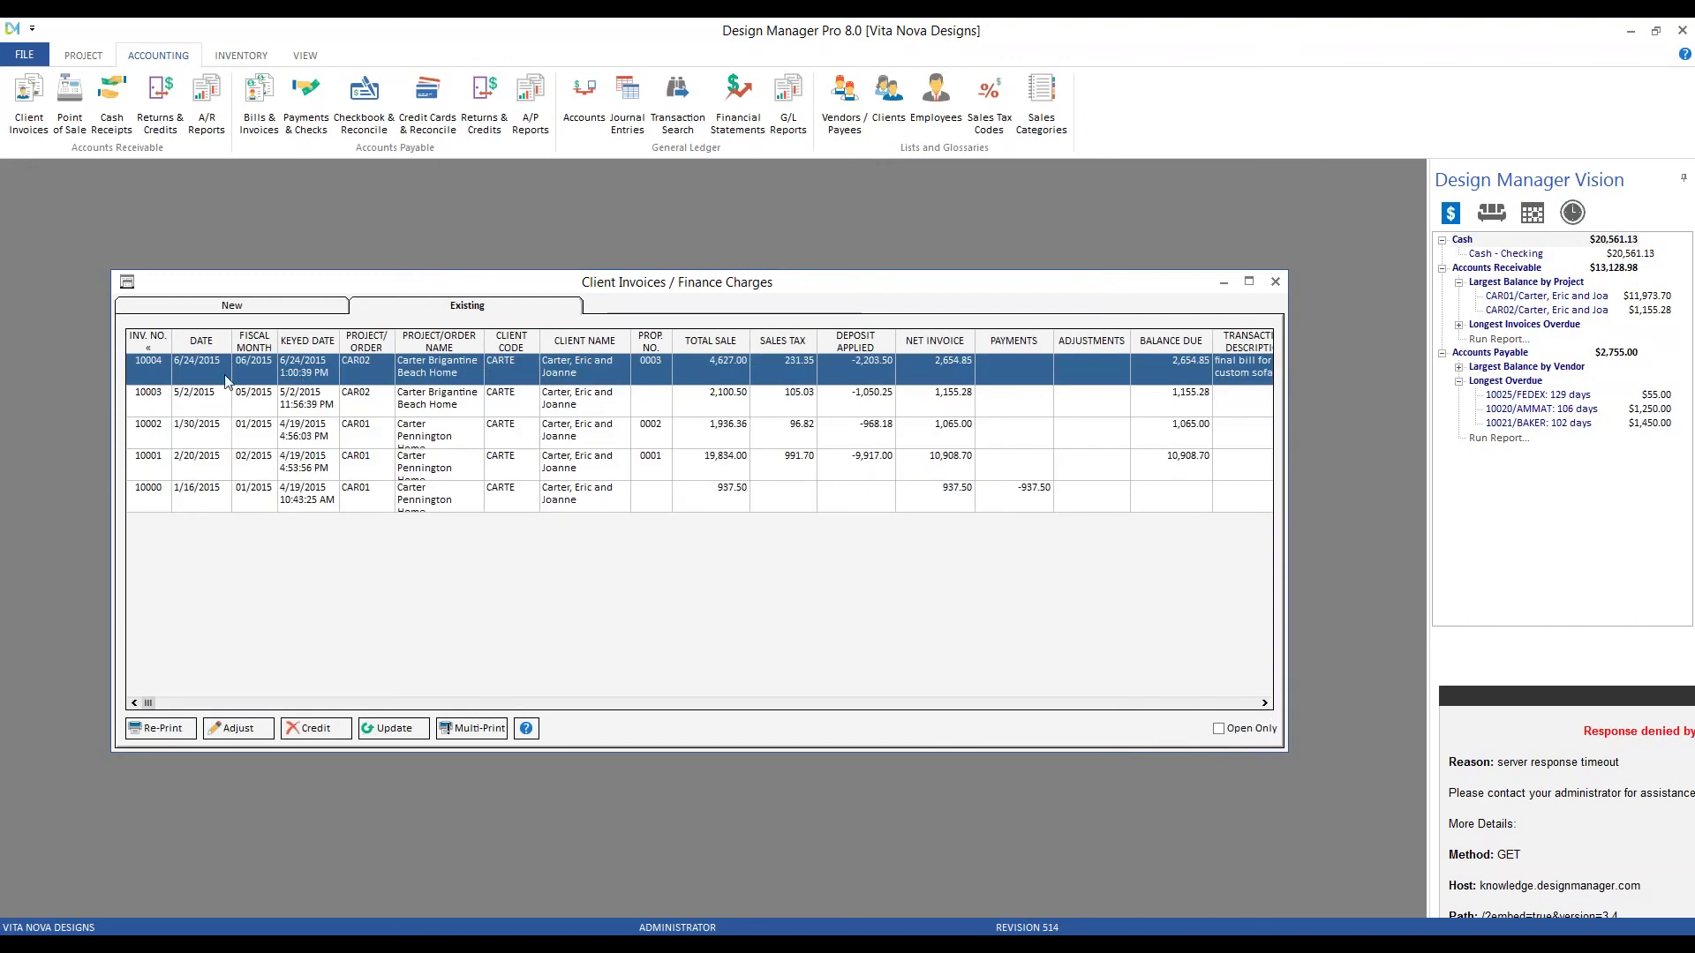